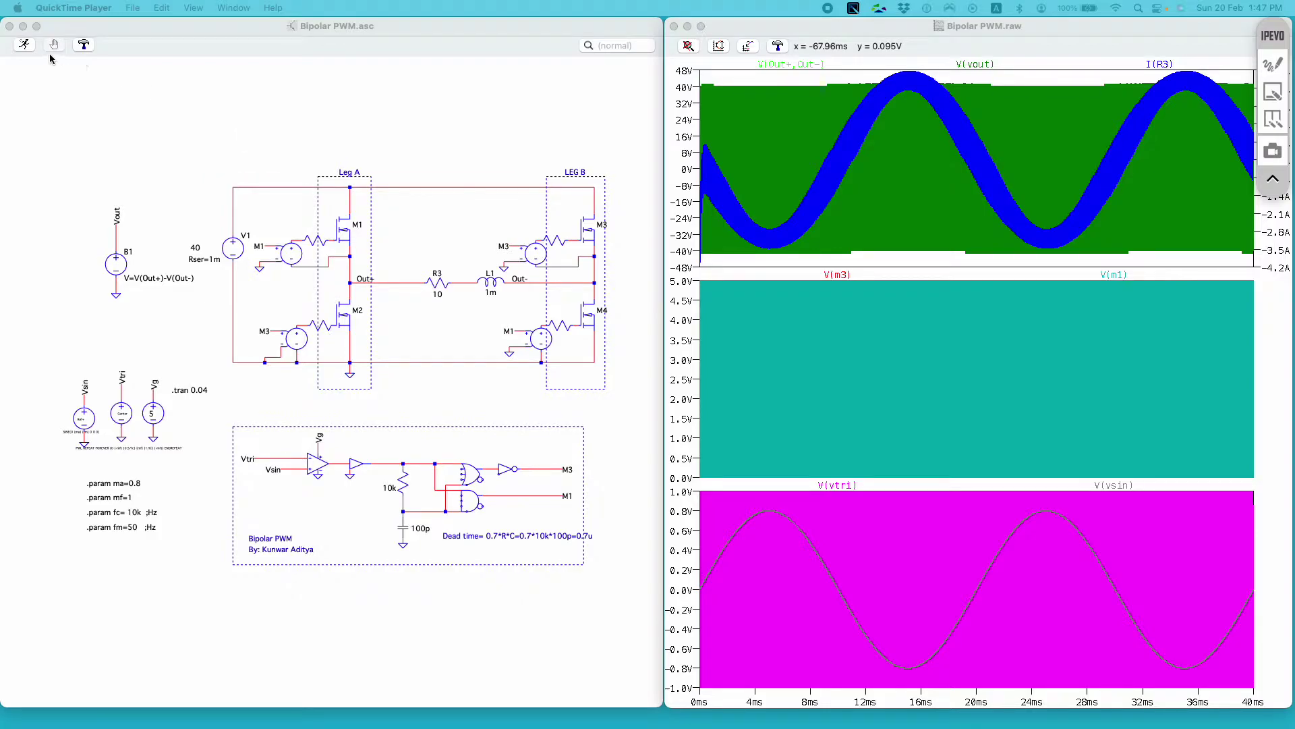
# Step: Rerun the transient simulation and zoom in on the carrier cycles around 18 ms
pyautogui.click(25, 47)
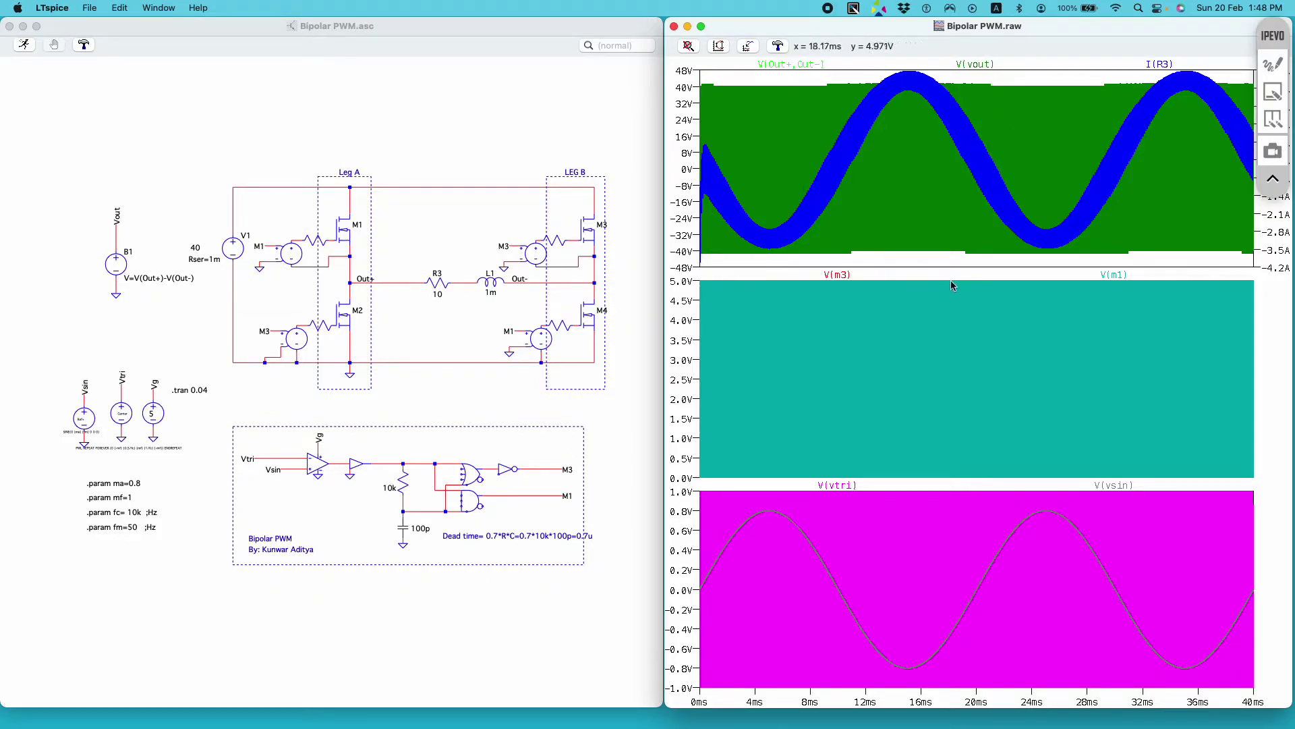
pyautogui.moveTo(939, 279); pyautogui.dragTo(977, 497)
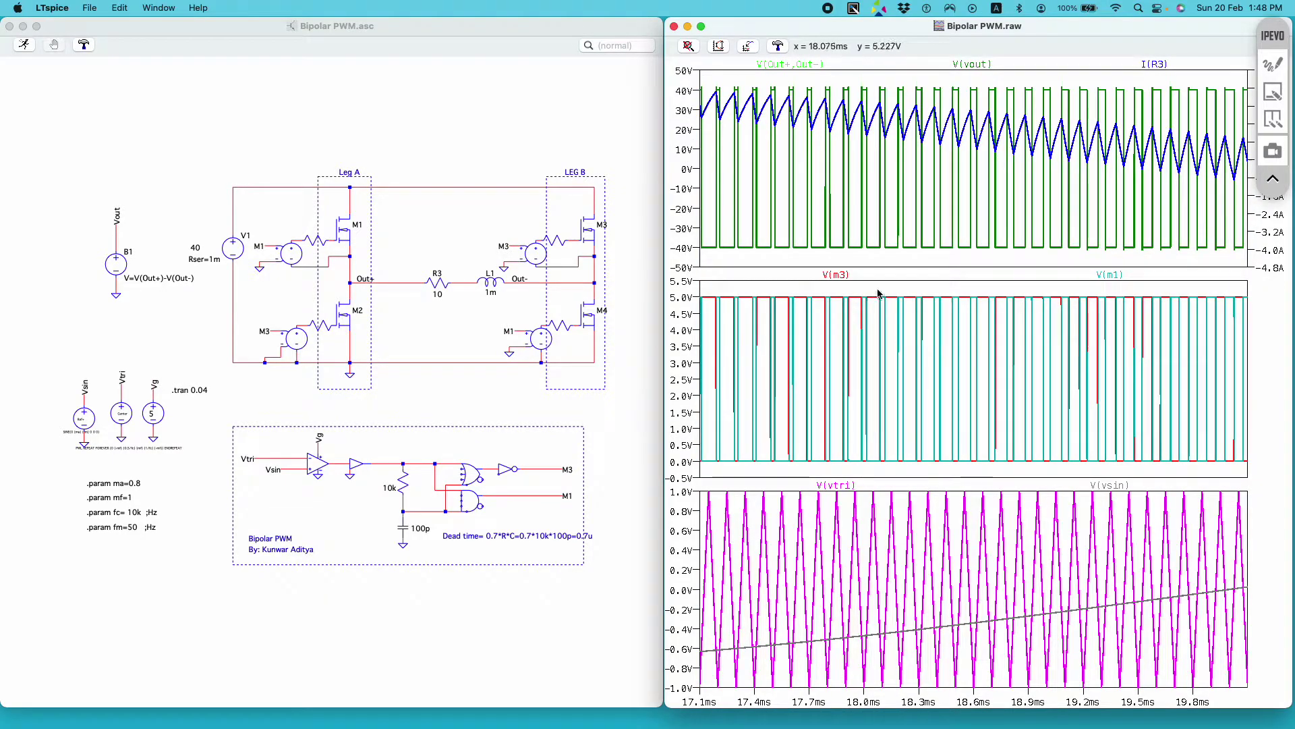
pyautogui.moveTo(879, 294); pyautogui.dragTo(965, 476)
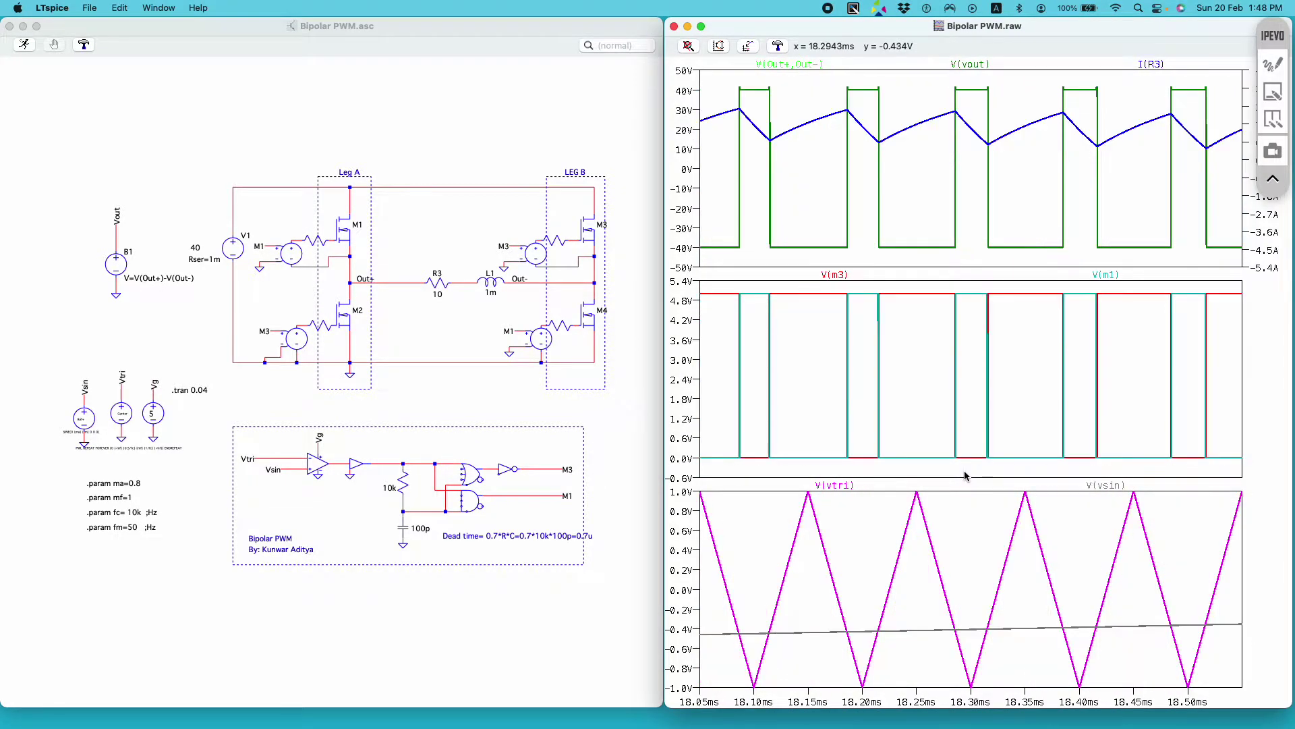
# Step: Inspect the M3/M1 gate dead-time gap near 18.18 ms, then zoom back to 0–40 ms
pyautogui.moveTo(843, 284); pyautogui.dragTo(890, 470)
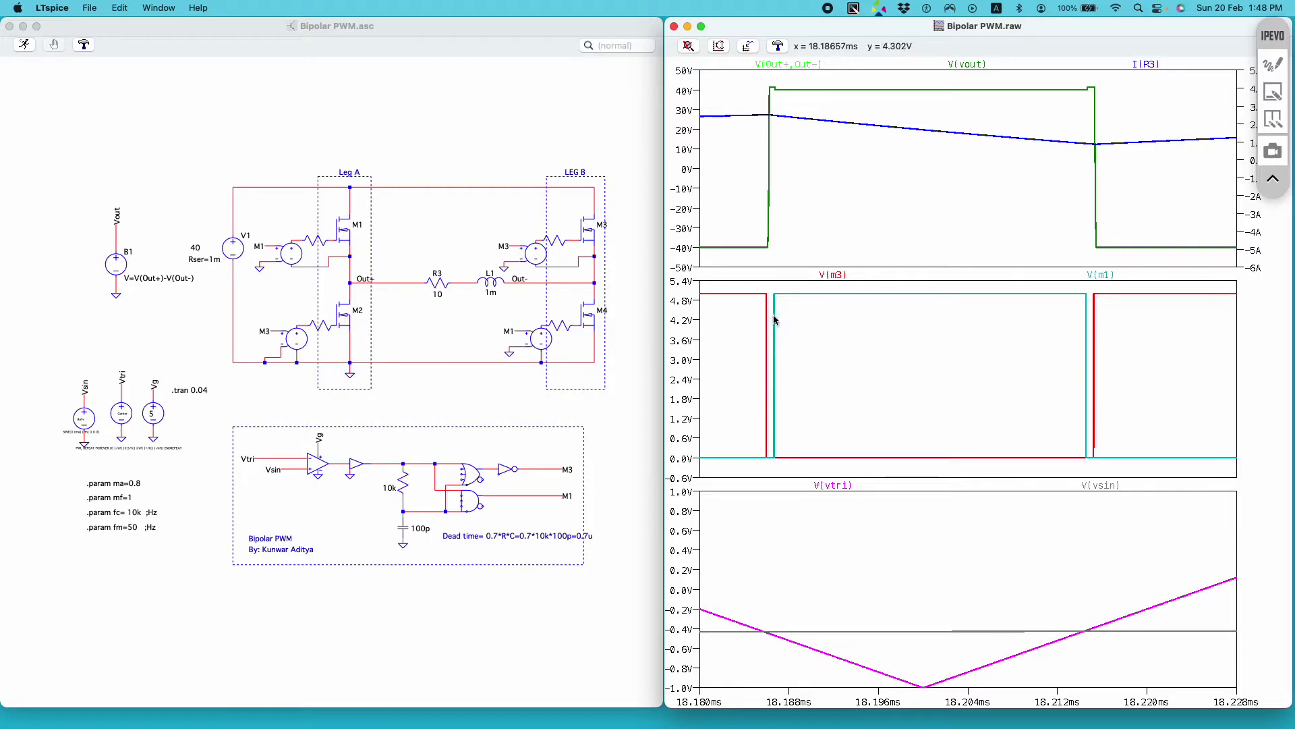
pyautogui.moveTo(761, 285); pyautogui.dragTo(781, 465)
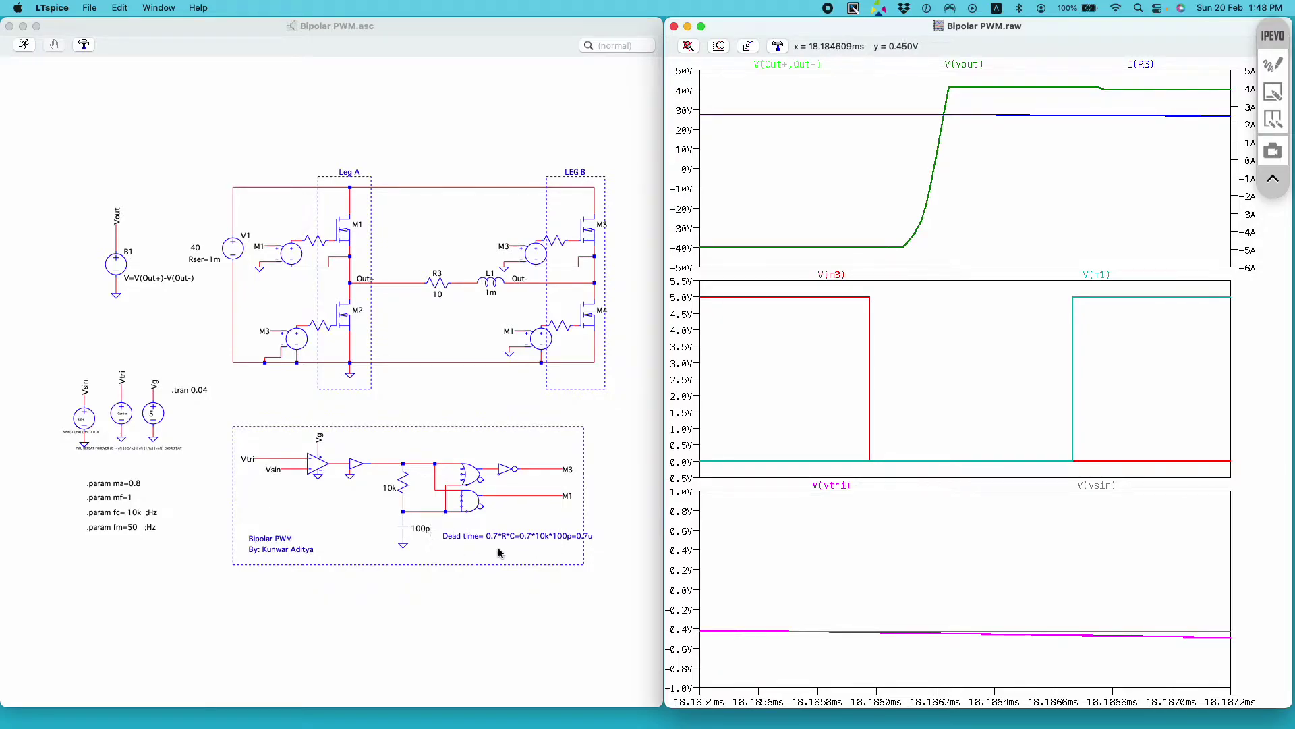
pyautogui.rightClick(869, 567)
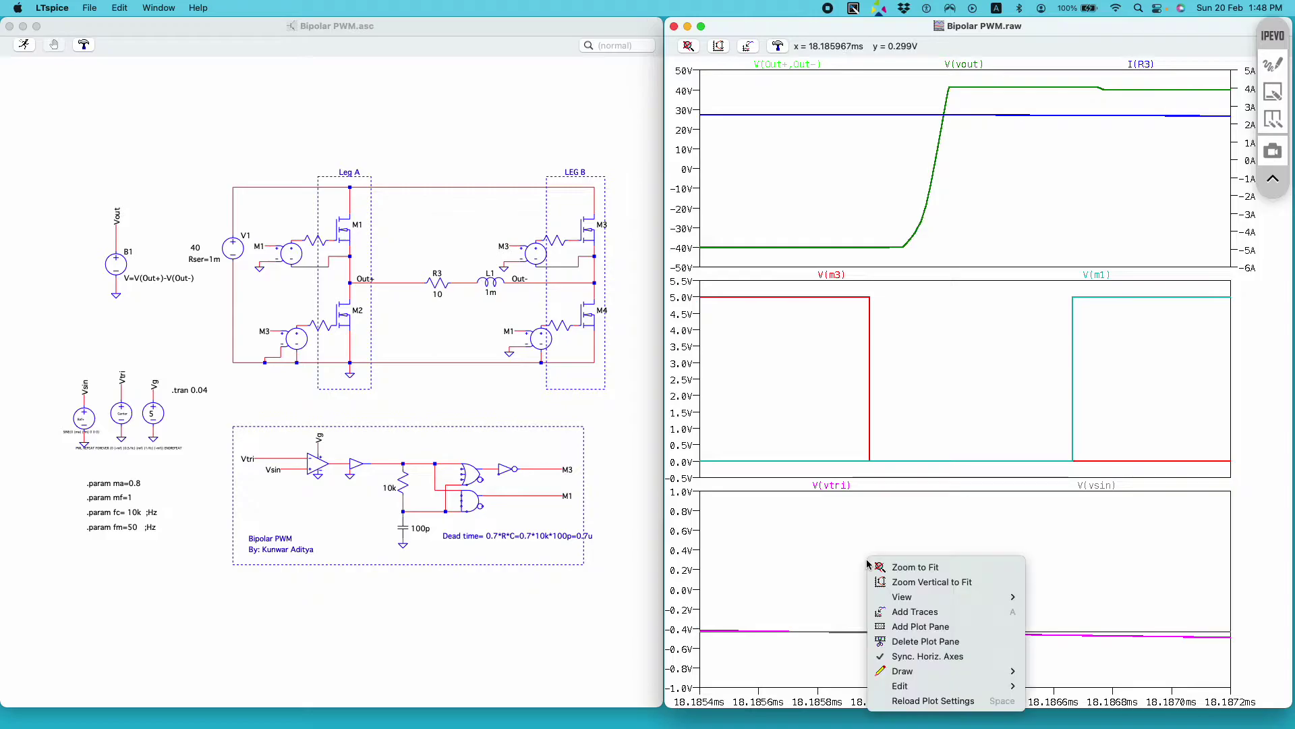
pyautogui.click(877, 565)
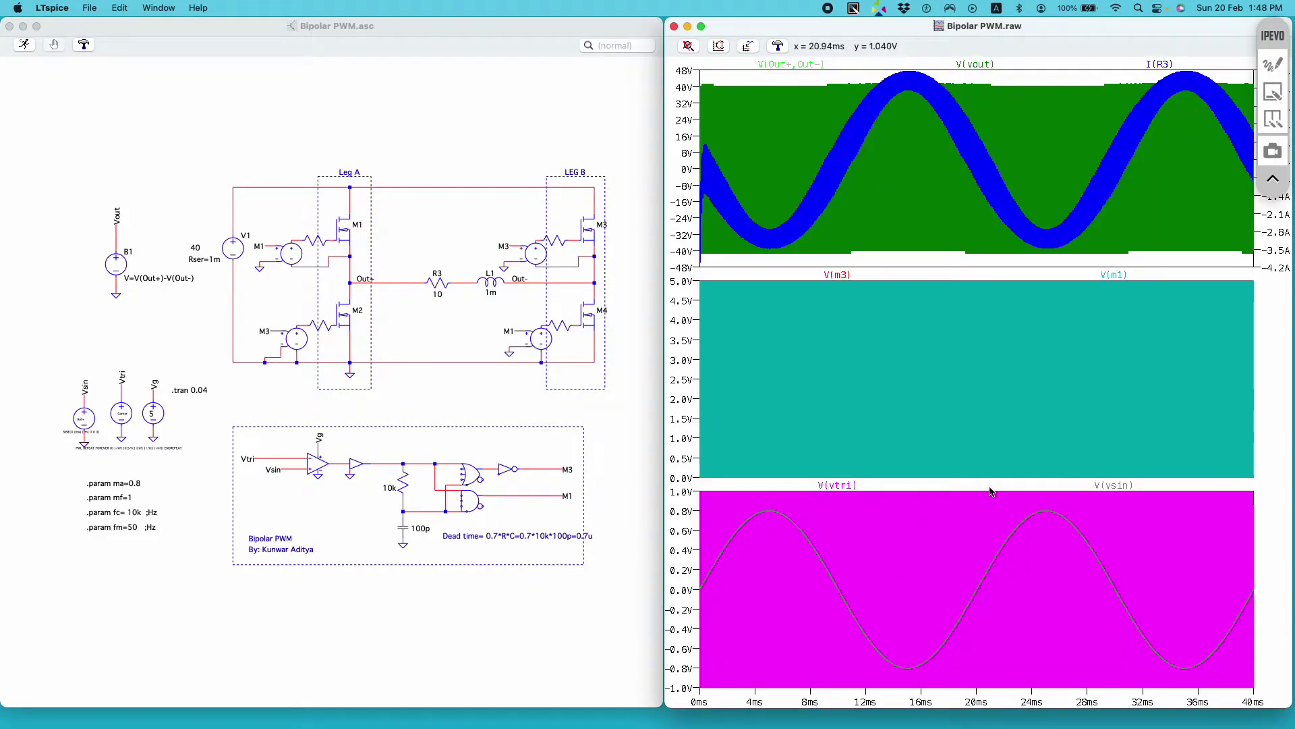
# Step: Zoom in on a few carrier cycles spanning 24.34–24.46 ms near the sine peak
pyautogui.moveTo(990, 487); pyautogui.dragTo(1066, 697)
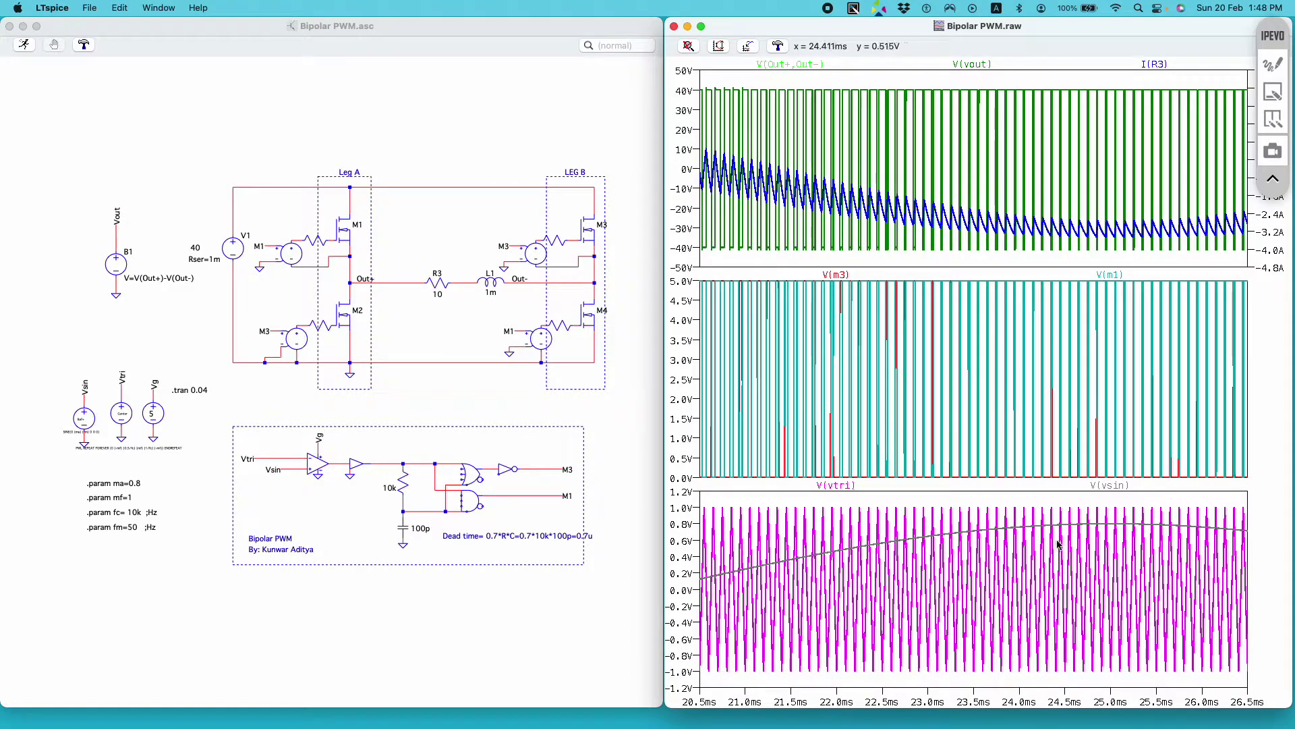
pyautogui.moveTo(1039, 493); pyautogui.dragTo(1085, 685)
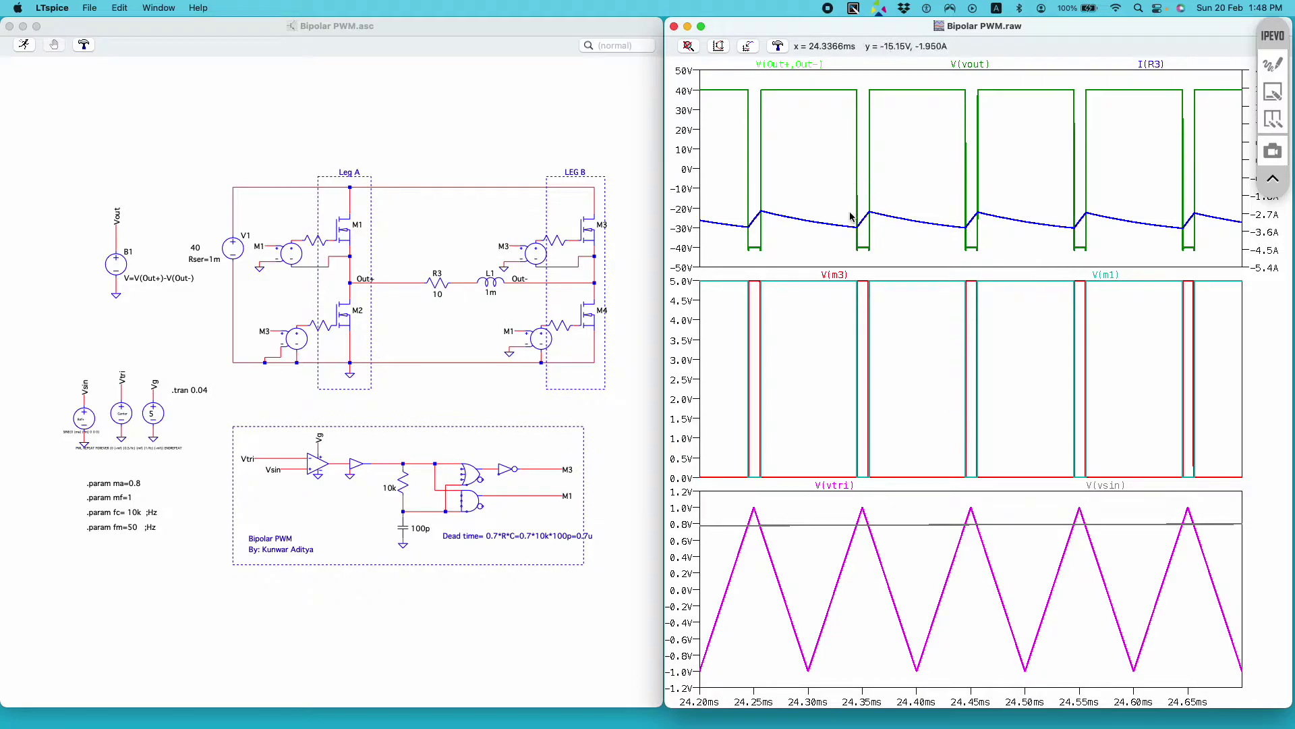
pyautogui.moveTo(858, 265); pyautogui.dragTo(998, 497)
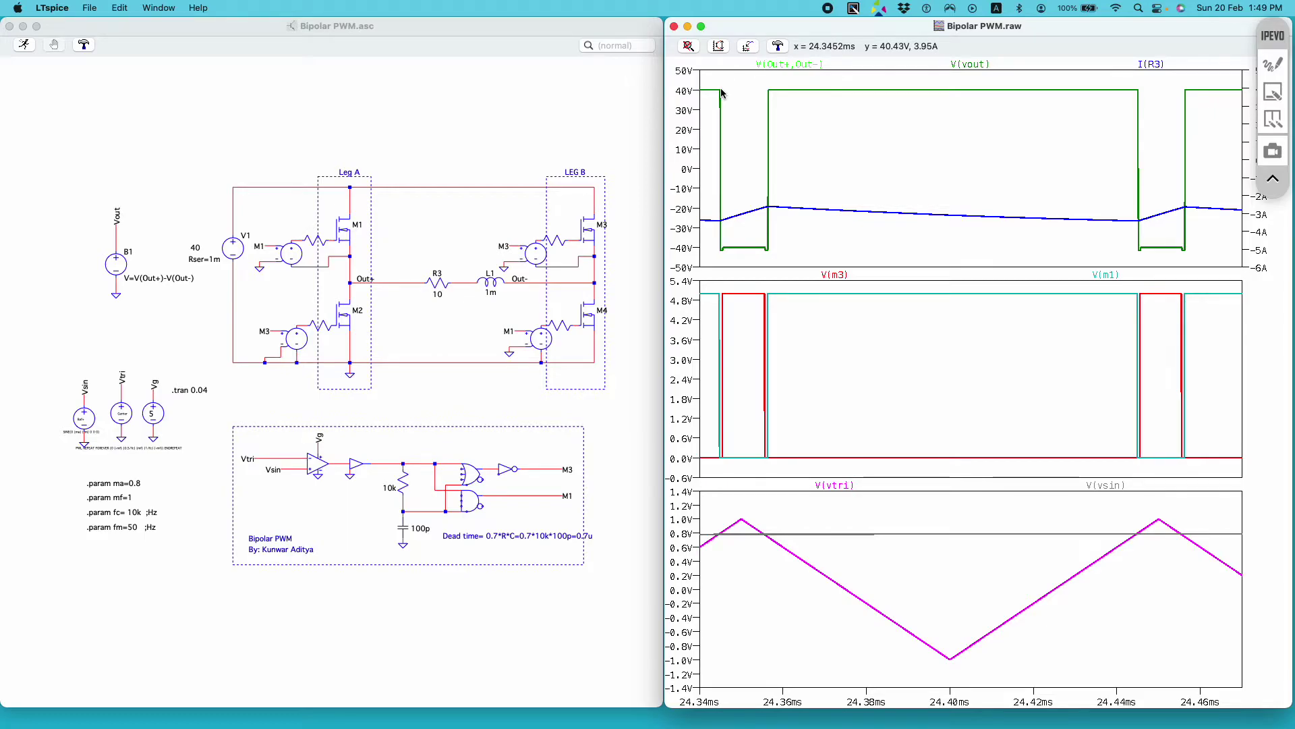
# Step: Zoom to fit, then compute an FFT of V(vout) alone, excluding I(R3), and reposition its window
pyautogui.rightClick(809, 104)
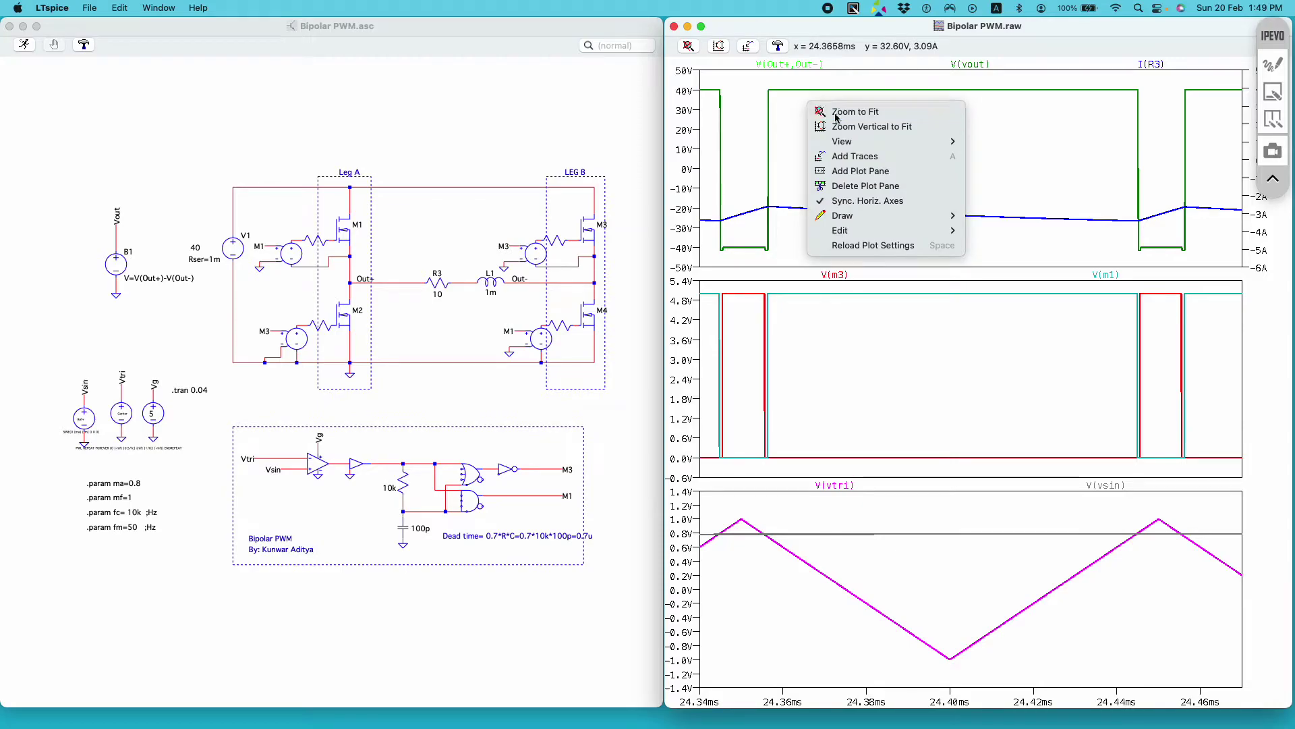
pyautogui.click(836, 113)
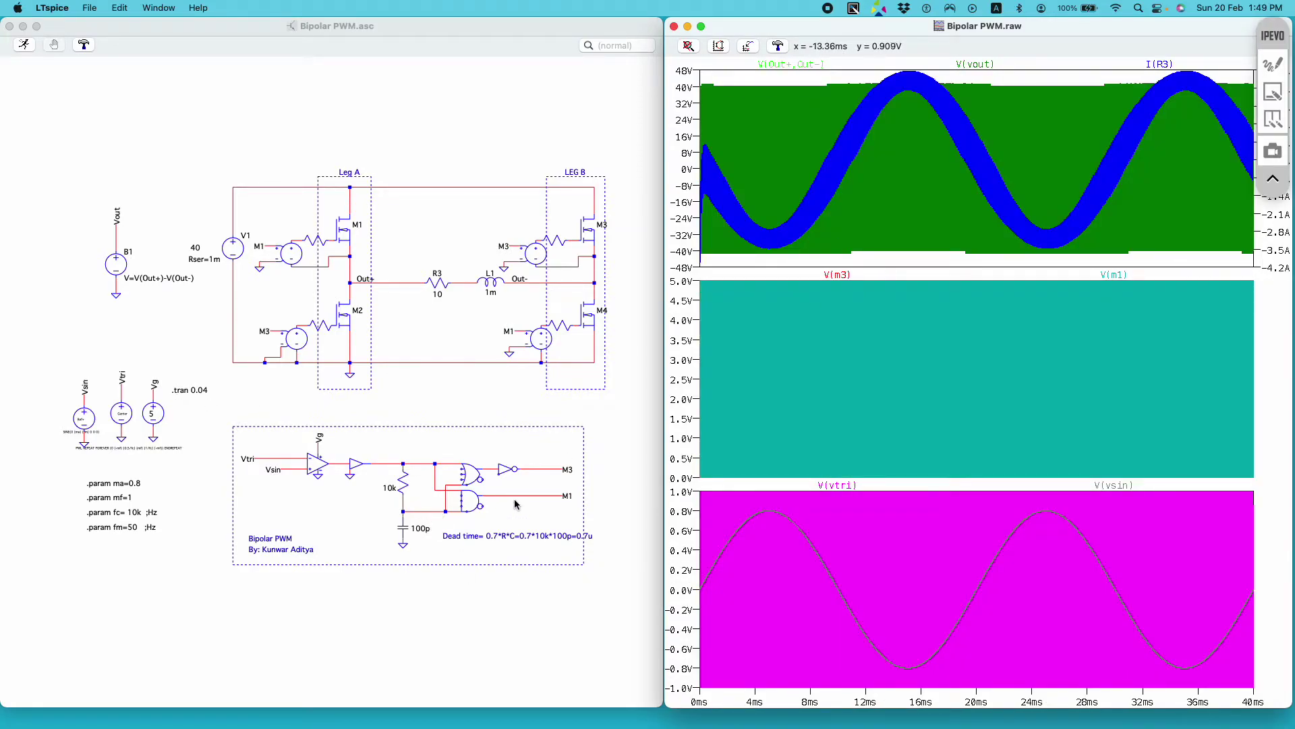
pyautogui.rightClick(922, 203)
pyautogui.moveTo(969, 236)
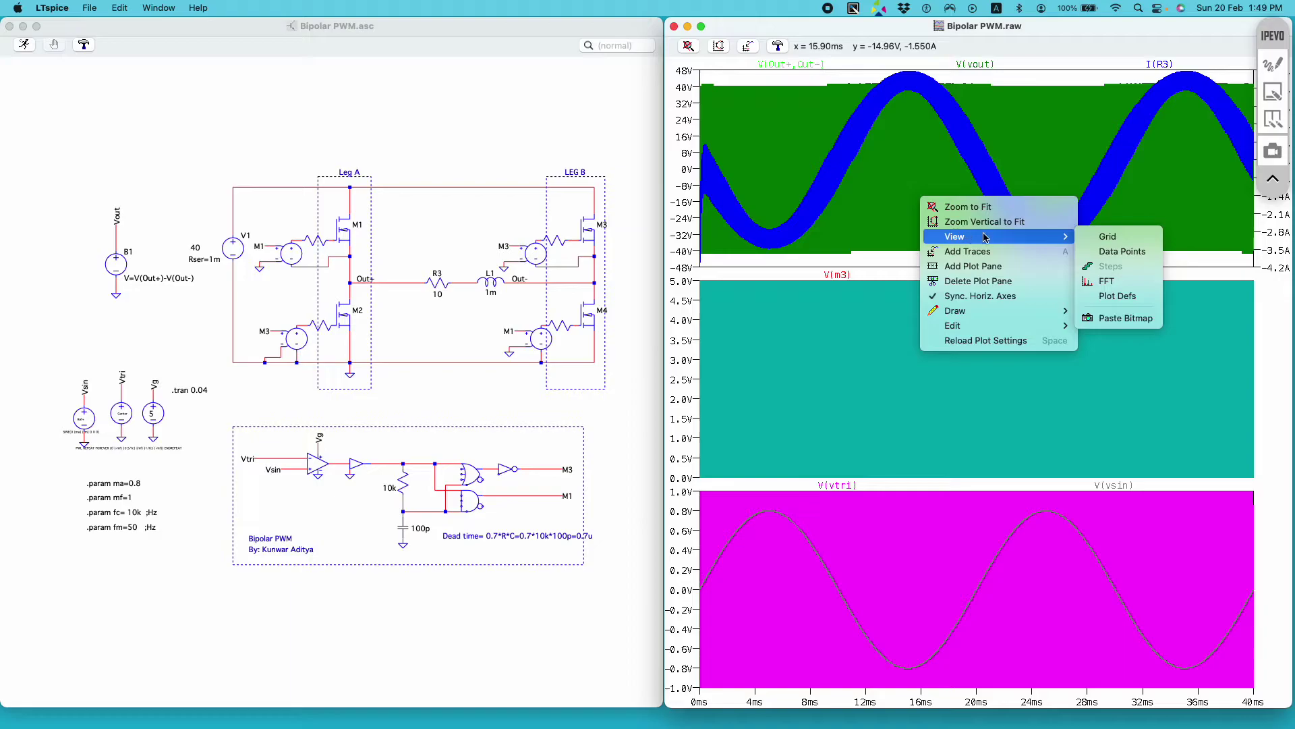
pyautogui.click(1106, 280)
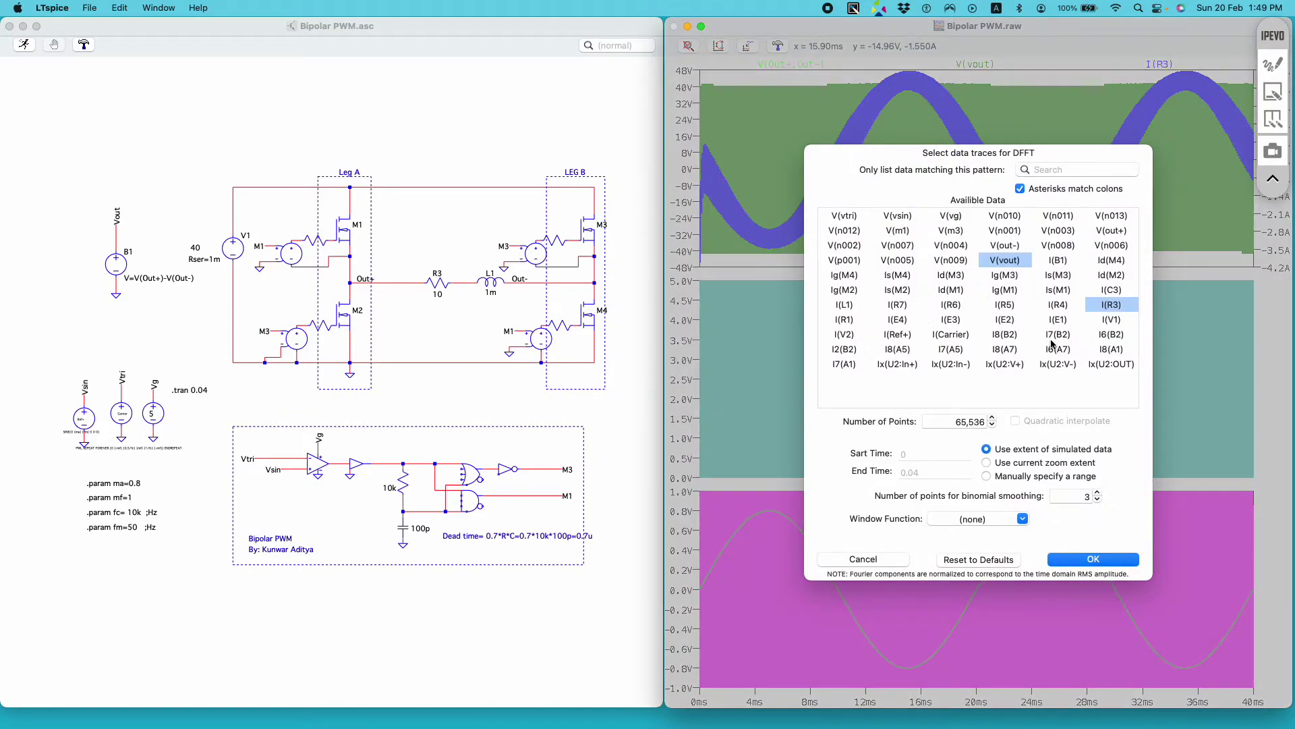
pyautogui.click(1027, 268)
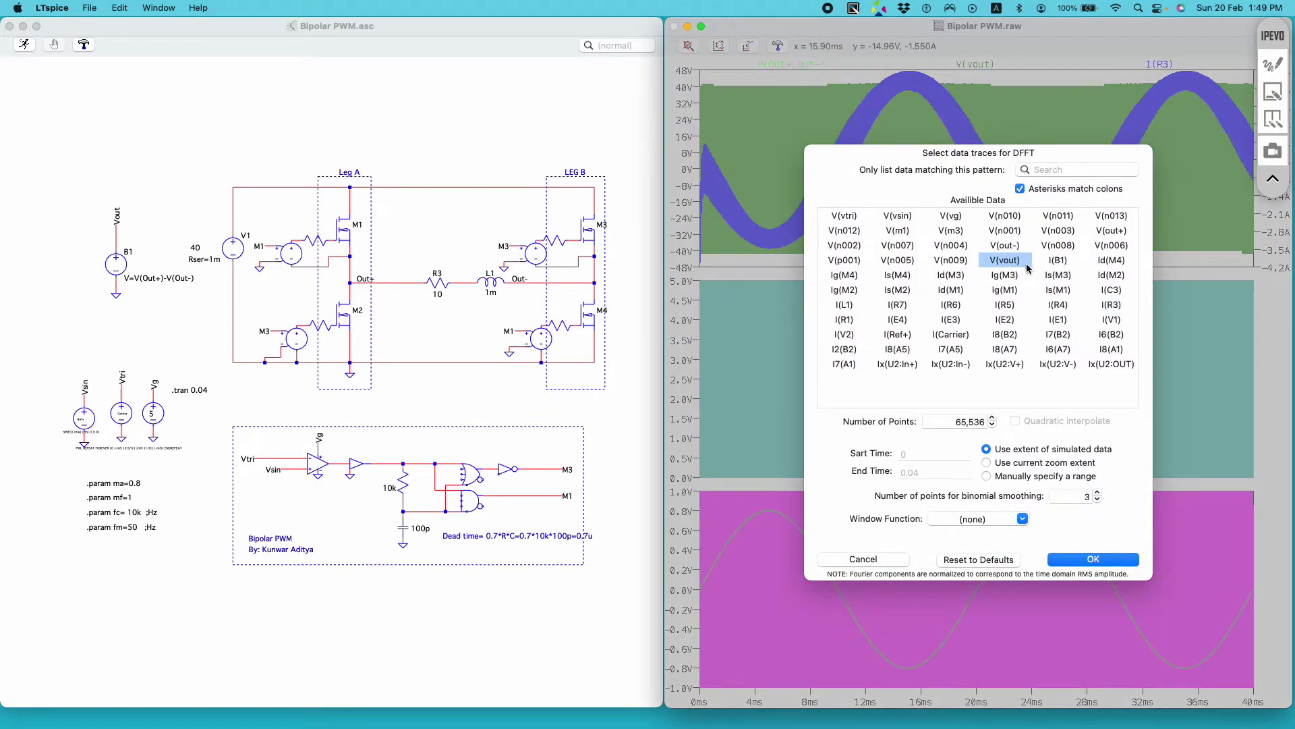
pyautogui.click(1091, 557)
pyautogui.moveTo(352, 410); pyautogui.dragTo(900, 117)
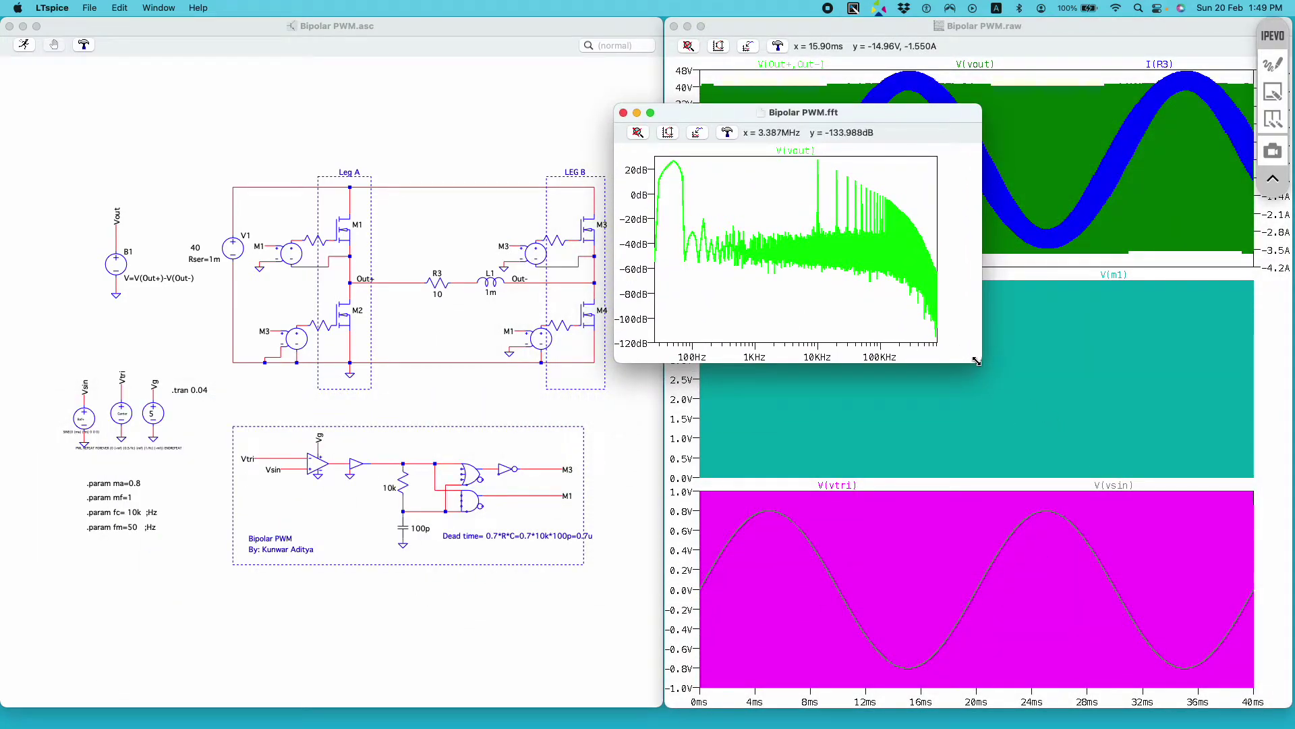
# Step: Switch the V(vout) FFT magnitude axis from dB to linear volts and enlarge the window
pyautogui.moveTo(977, 361); pyautogui.dragTo(1142, 596)
pyautogui.click(651, 353)
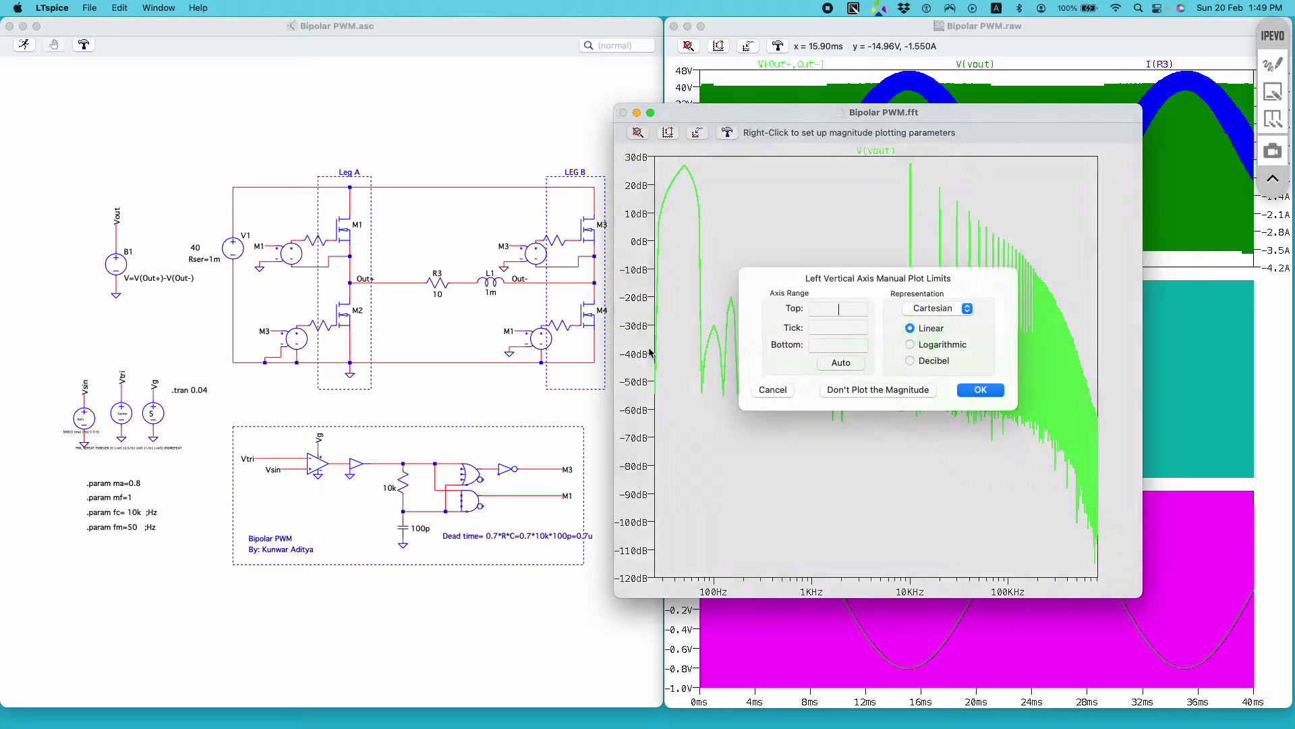
pyautogui.click(981, 402)
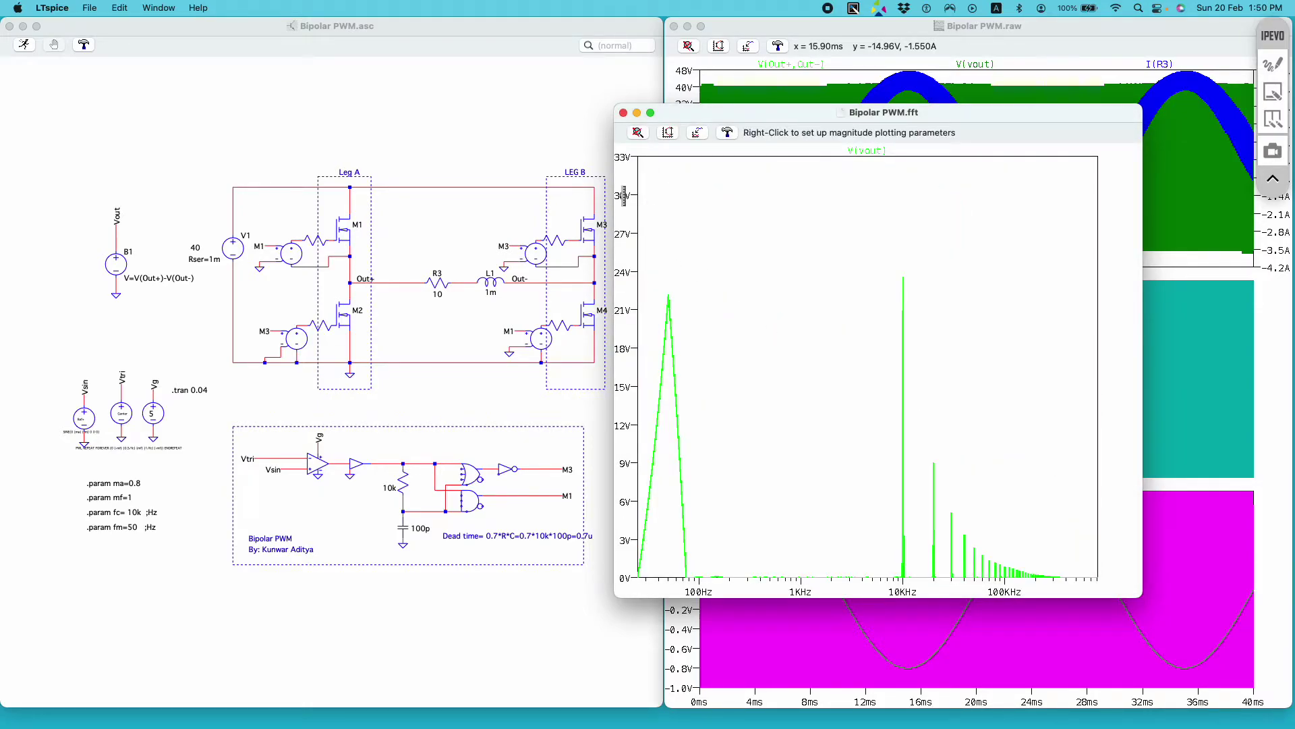
pyautogui.moveTo(614, 190); pyautogui.dragTo(443, 190)
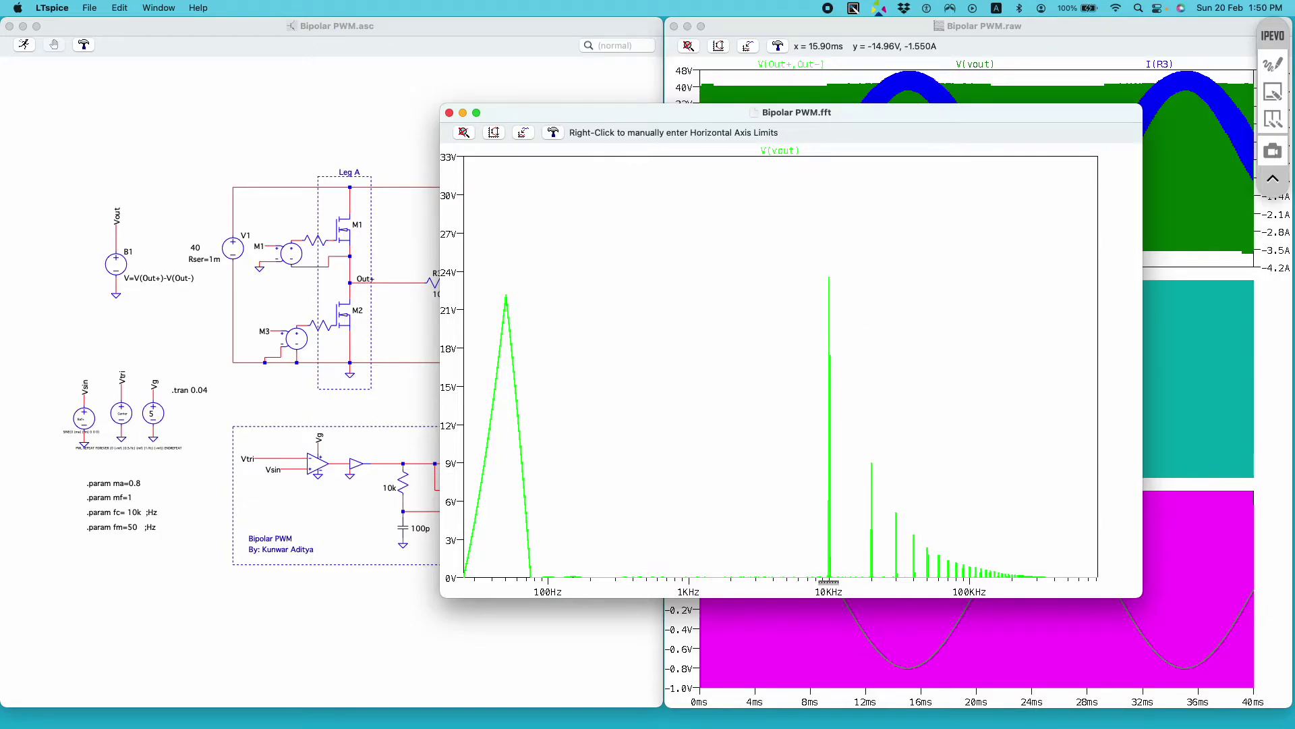
pyautogui.moveTo(816, 264); pyautogui.dragTo(847, 591)
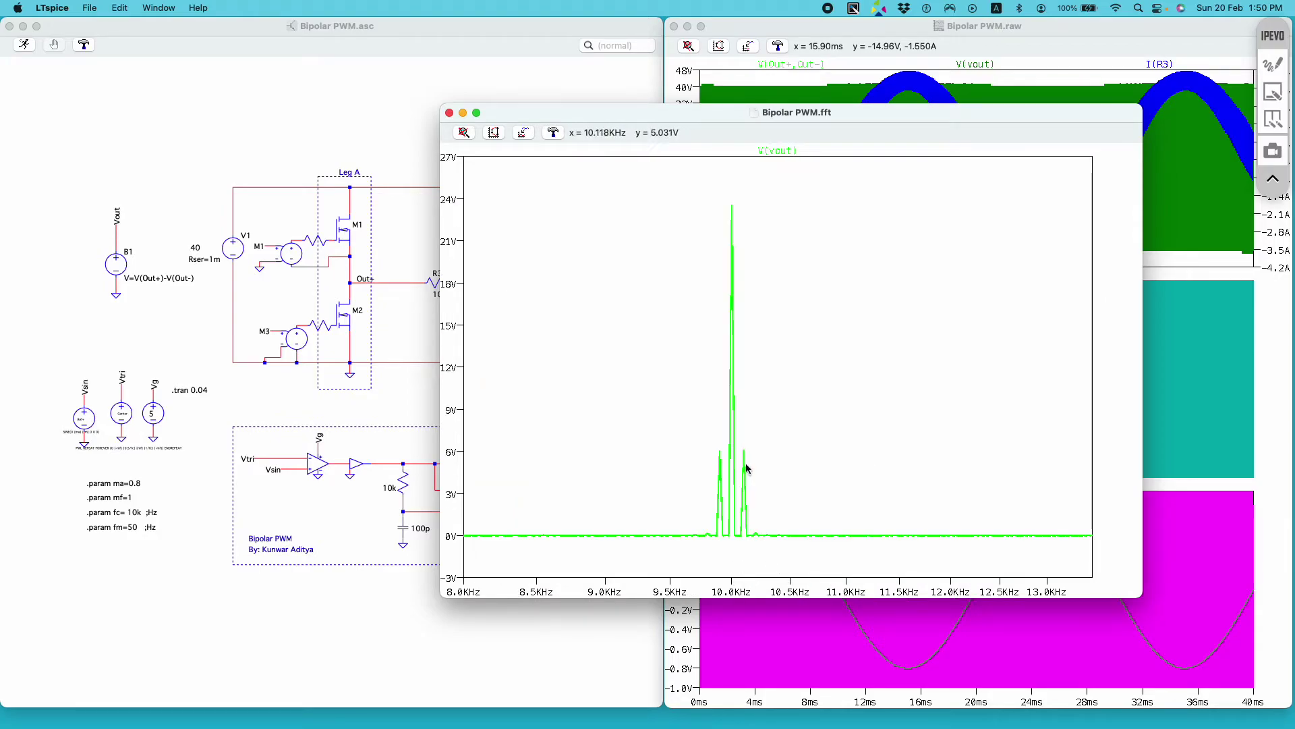
pyautogui.rightClick(779, 432)
pyautogui.click(789, 434)
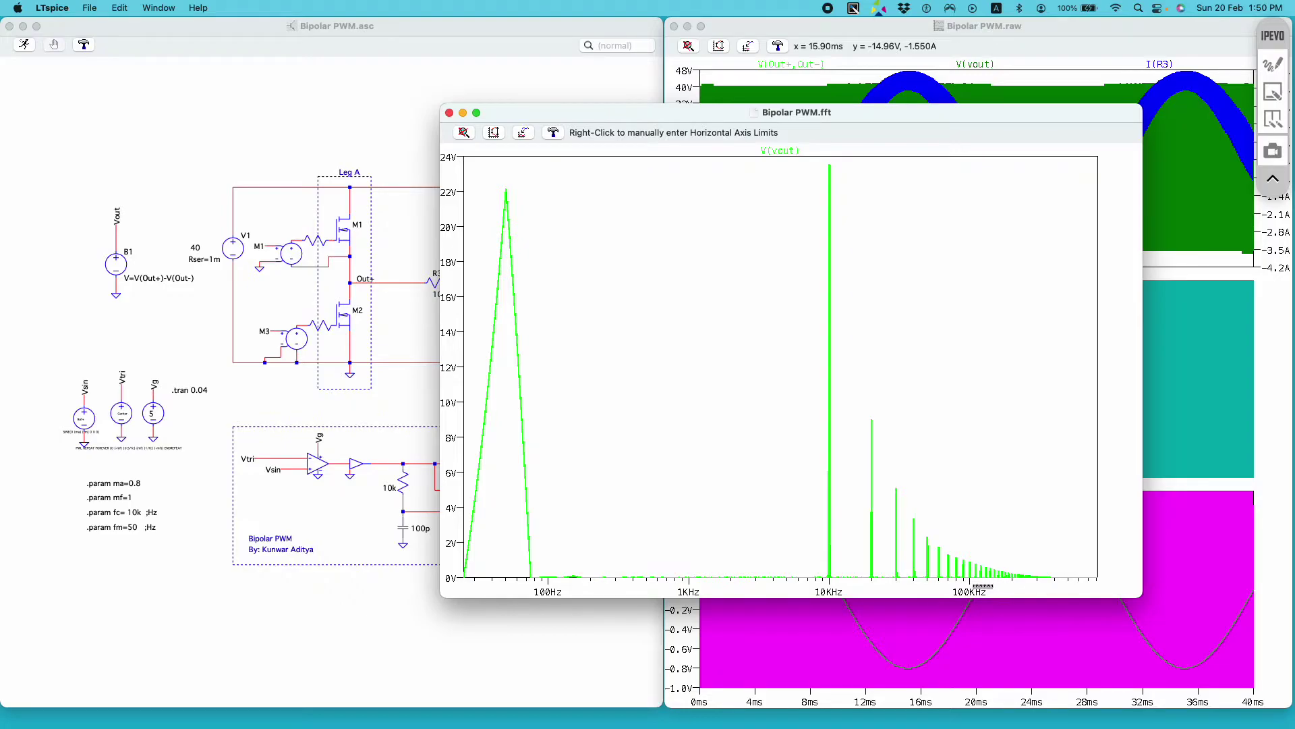
pyautogui.moveTo(811, 165); pyautogui.dragTo(864, 611)
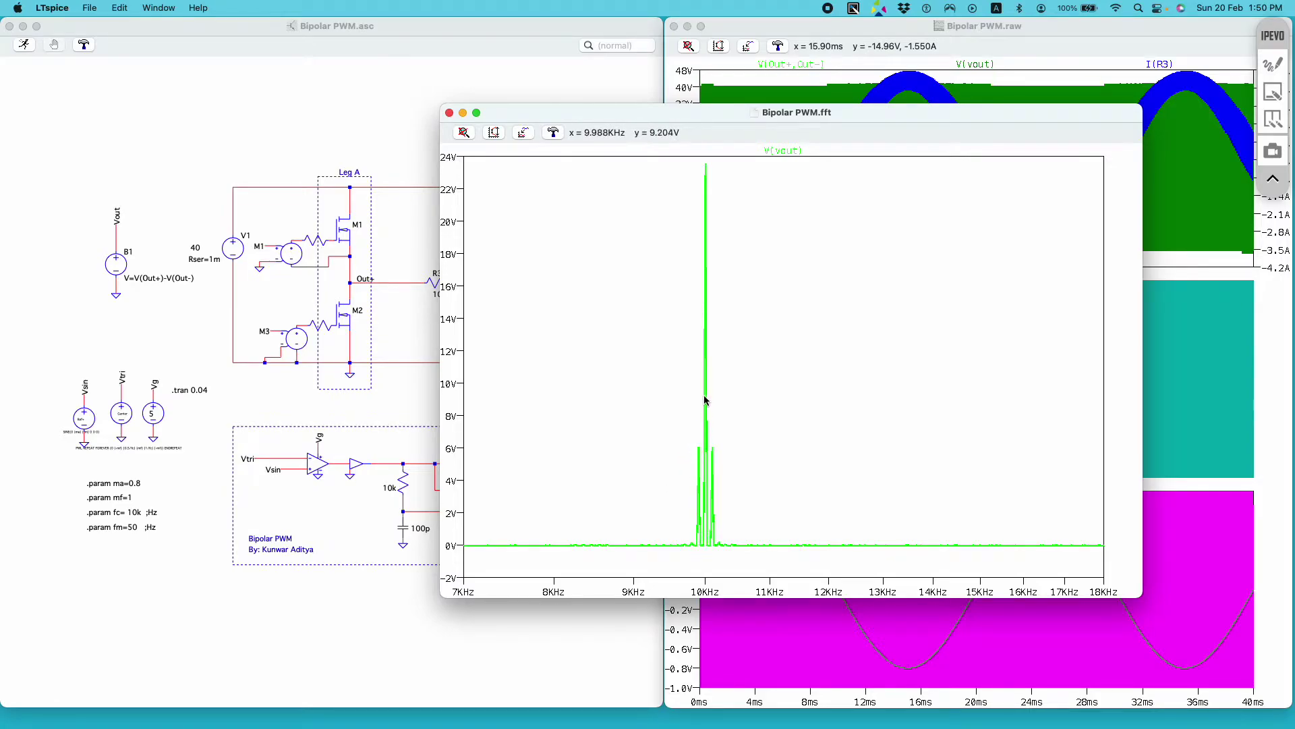
pyautogui.moveTo(682, 408); pyautogui.dragTo(741, 569)
pyautogui.rightClick(774, 337)
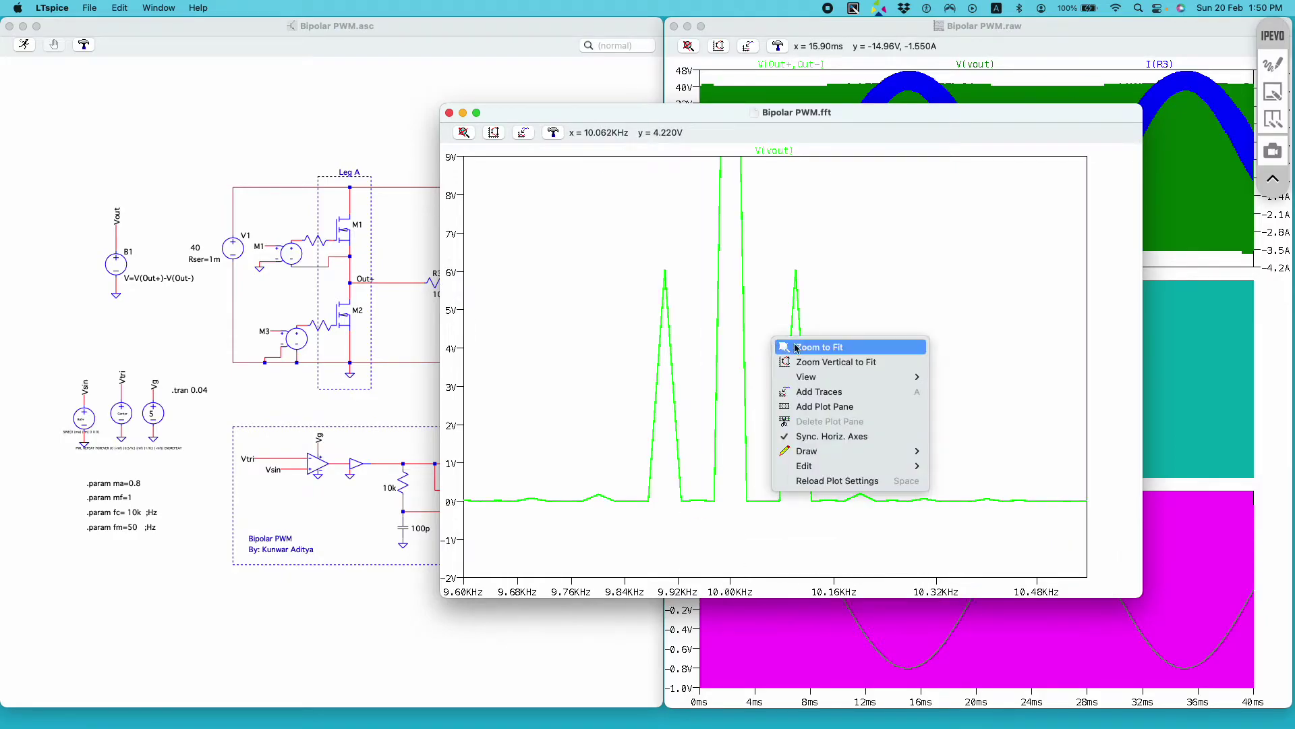
pyautogui.click(797, 348)
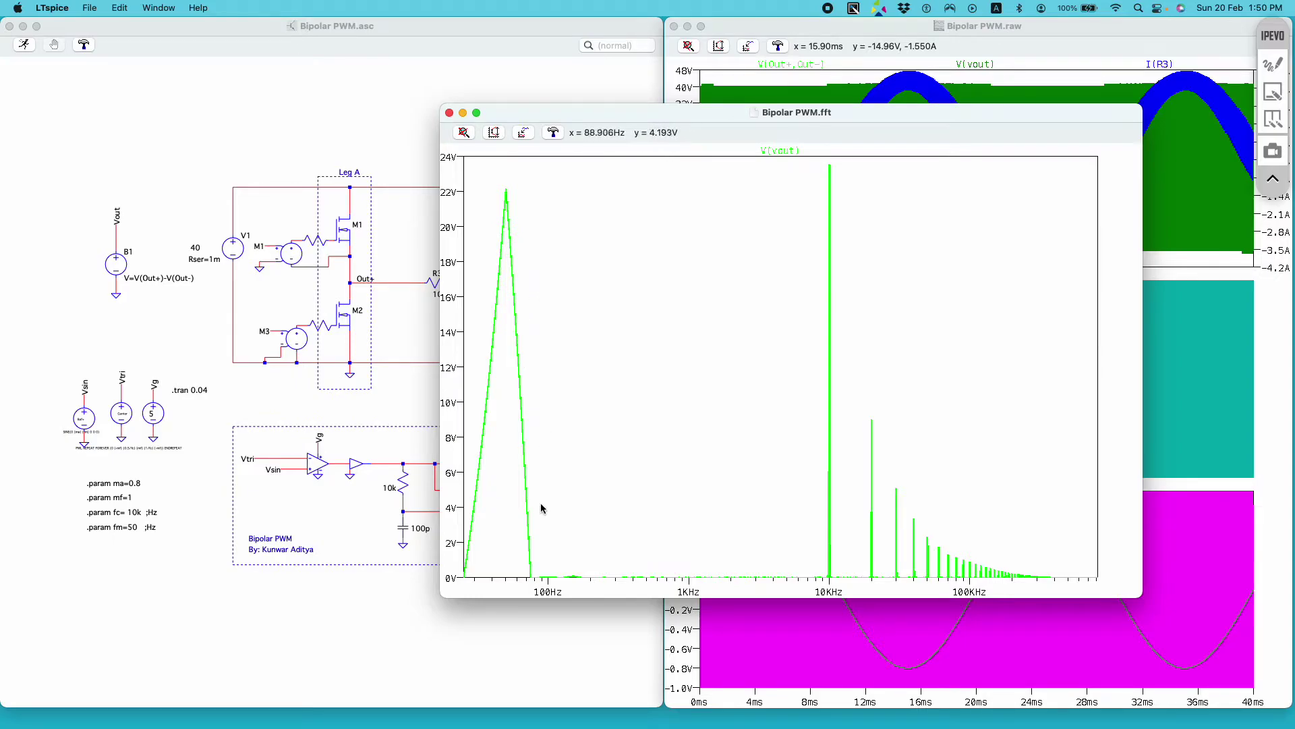
# Step: Change the .param directive's carrier frequency fc from 10k to 20k
pyautogui.rightClick(550, 368)
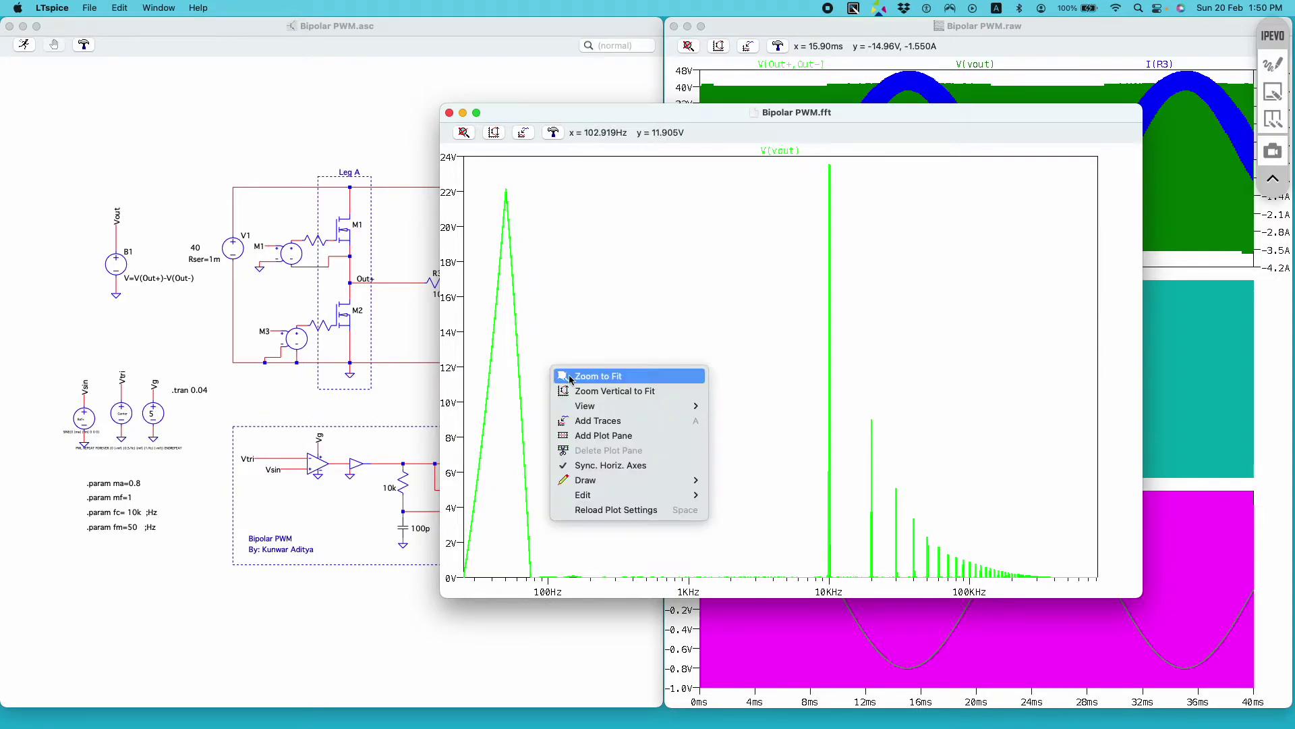
pyautogui.click(570, 376)
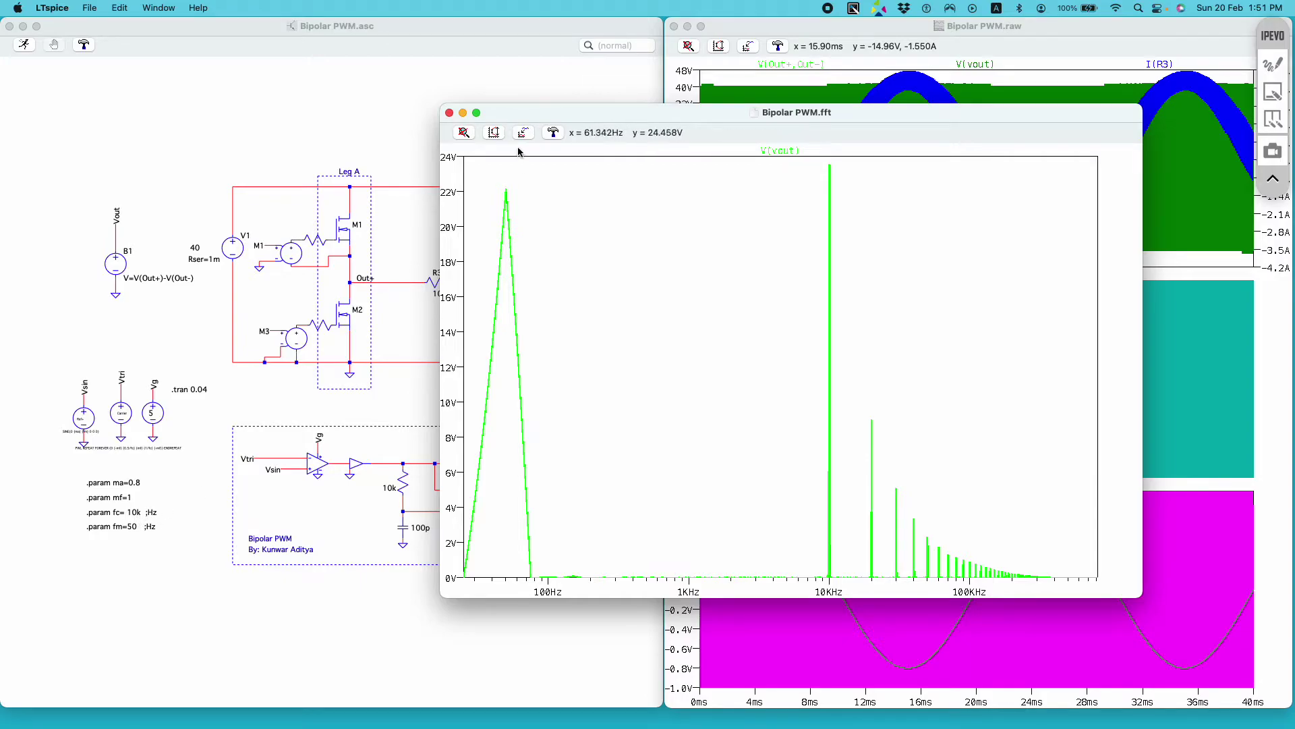
pyautogui.moveTo(564, 116); pyautogui.dragTo(680, 112)
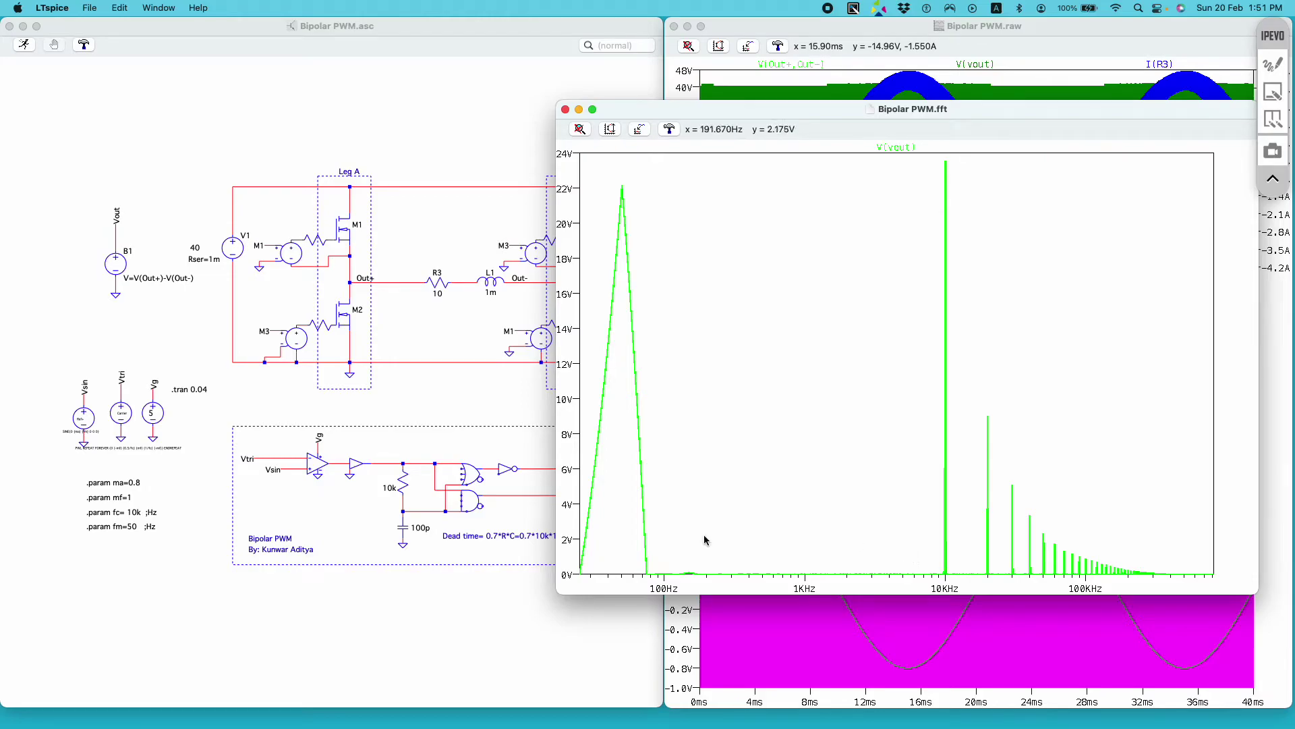
pyautogui.rightClick(136, 514)
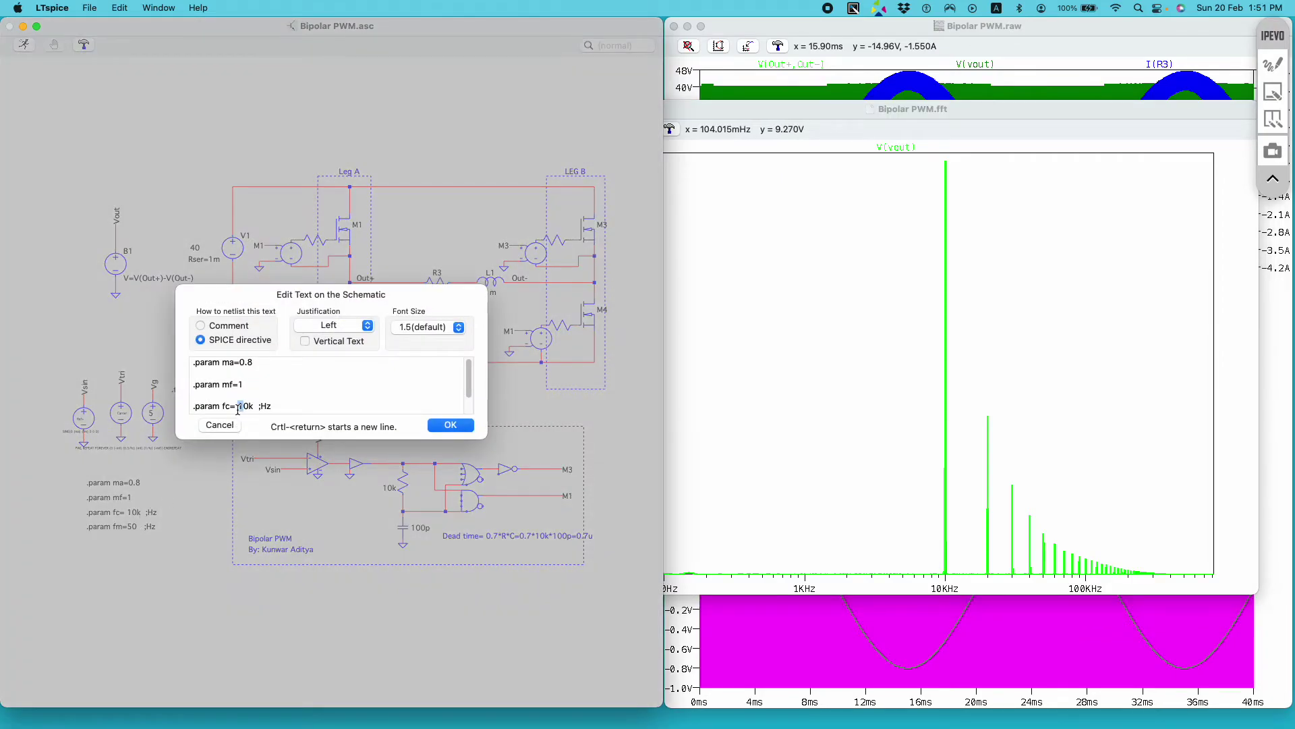
pyautogui.click(449, 425)
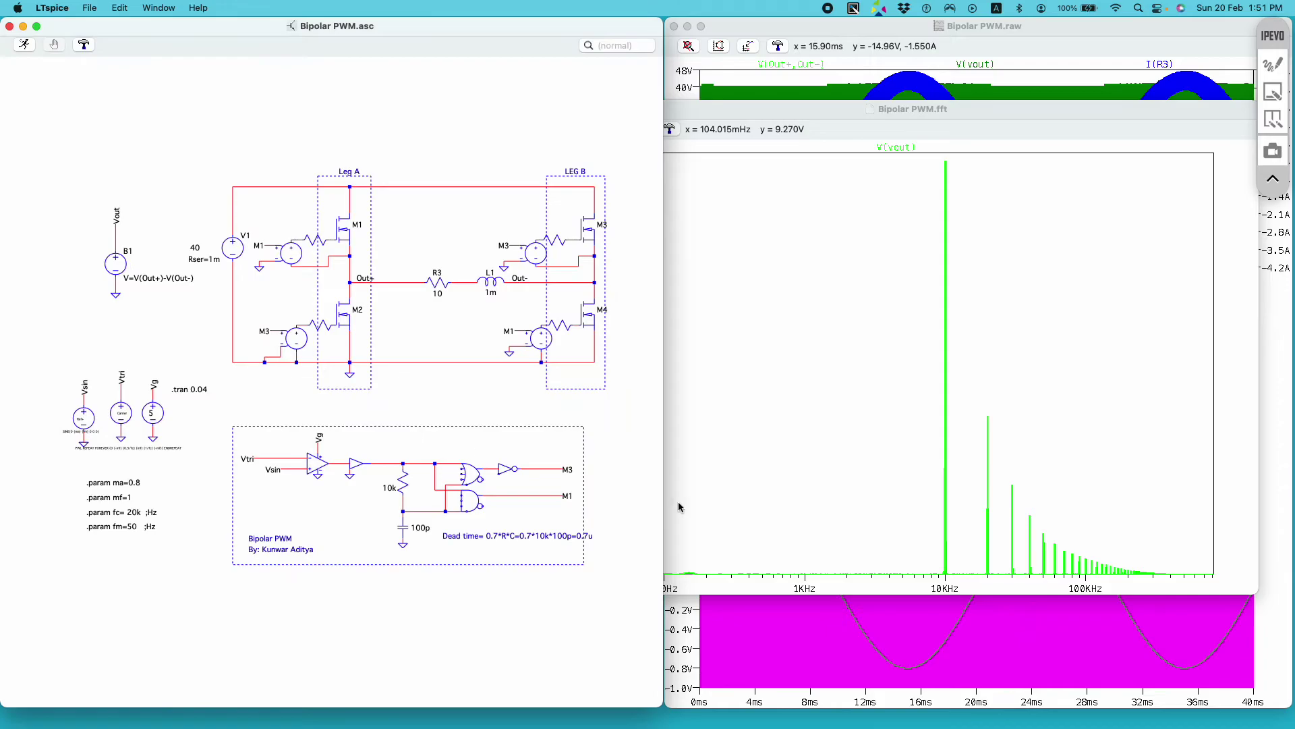
# Step: Bring the schematic forward and rerun the transient simulation with fc=20k
pyautogui.click(791, 487)
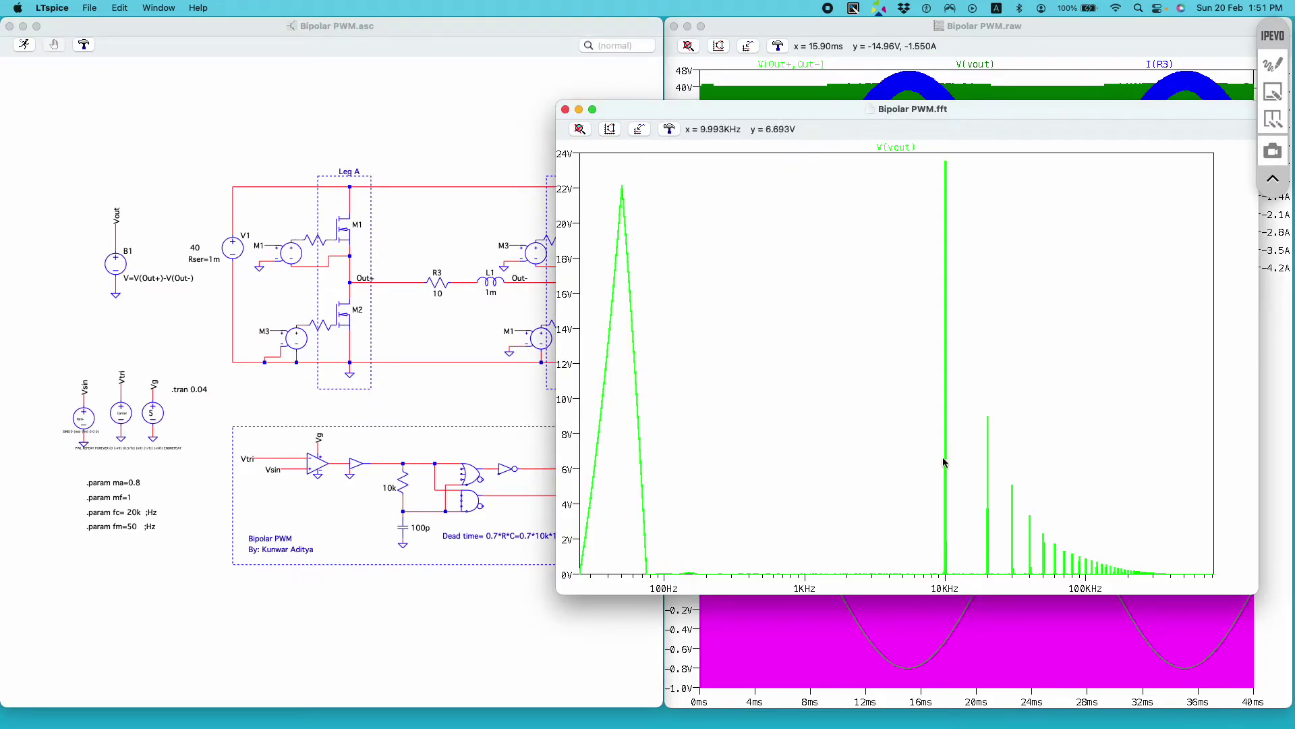
pyautogui.click(53, 65)
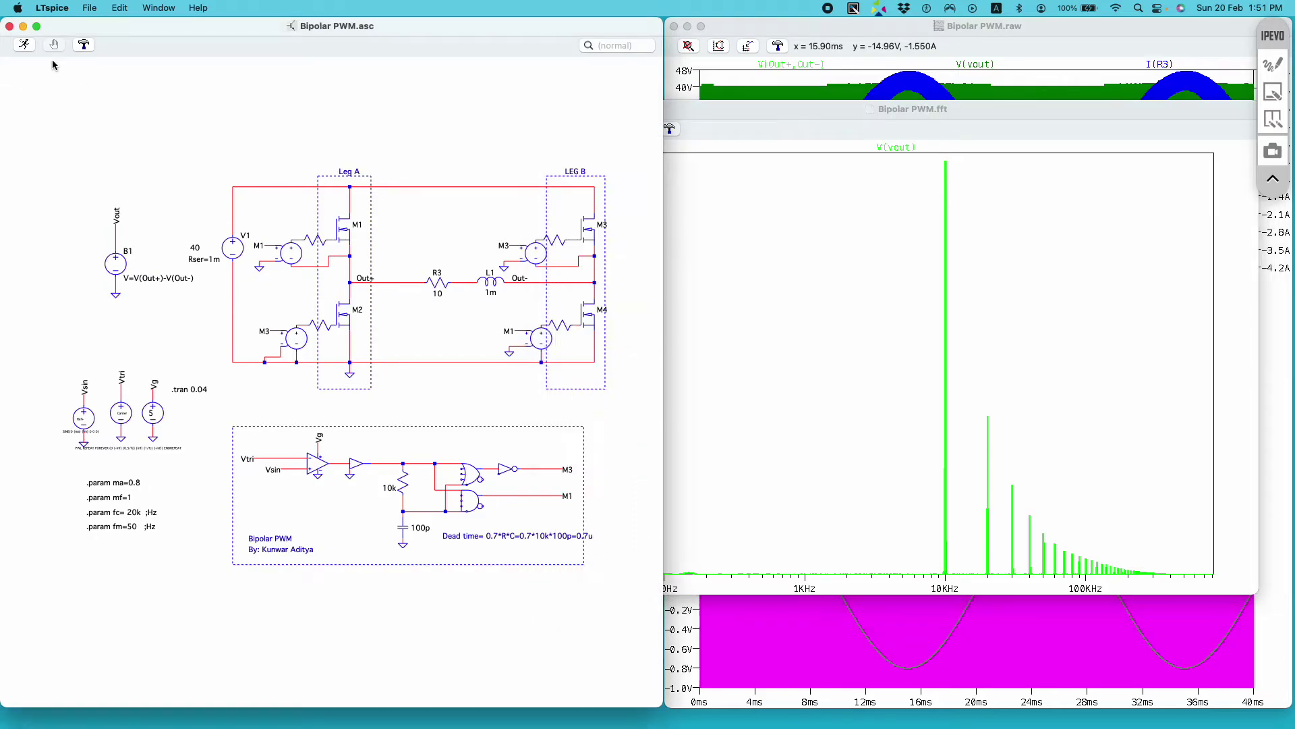
pyautogui.click(25, 46)
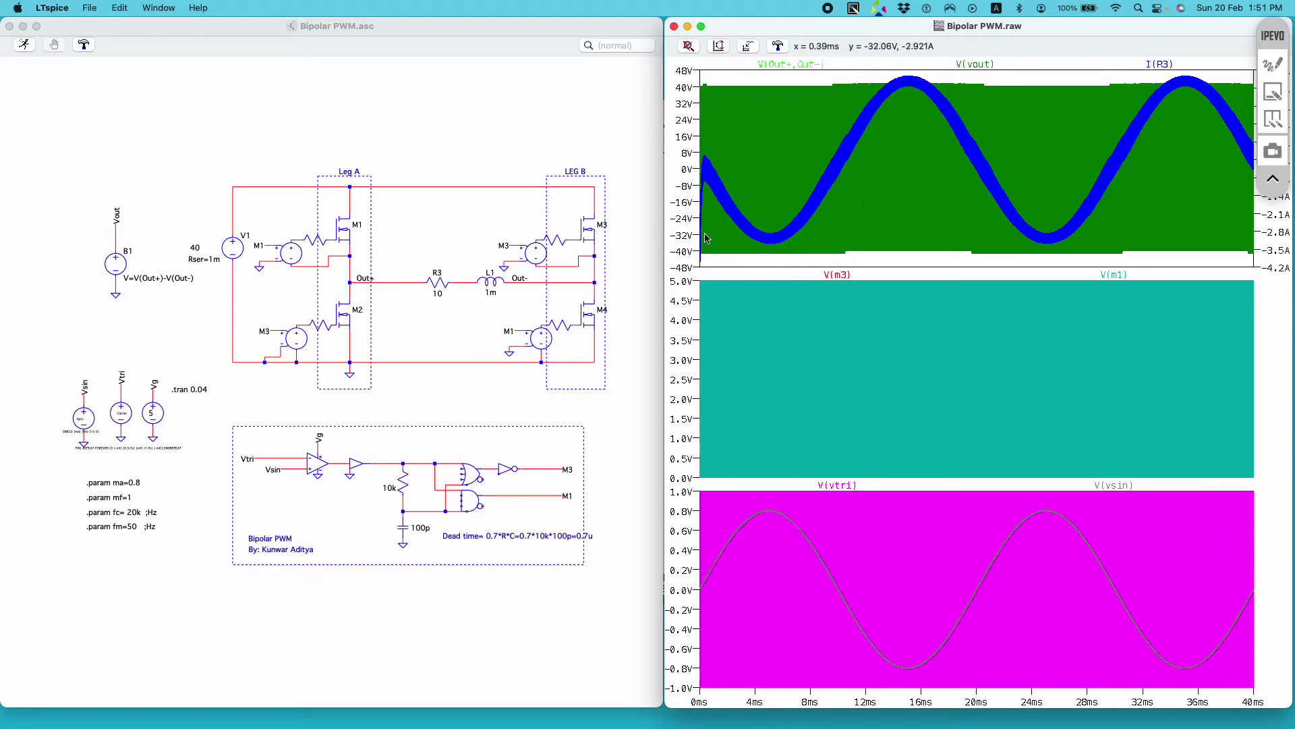
# Step: Check transistor M3's properties, then compute an FFT of only V(vout) from the new run
pyautogui.rightClick(607, 227)
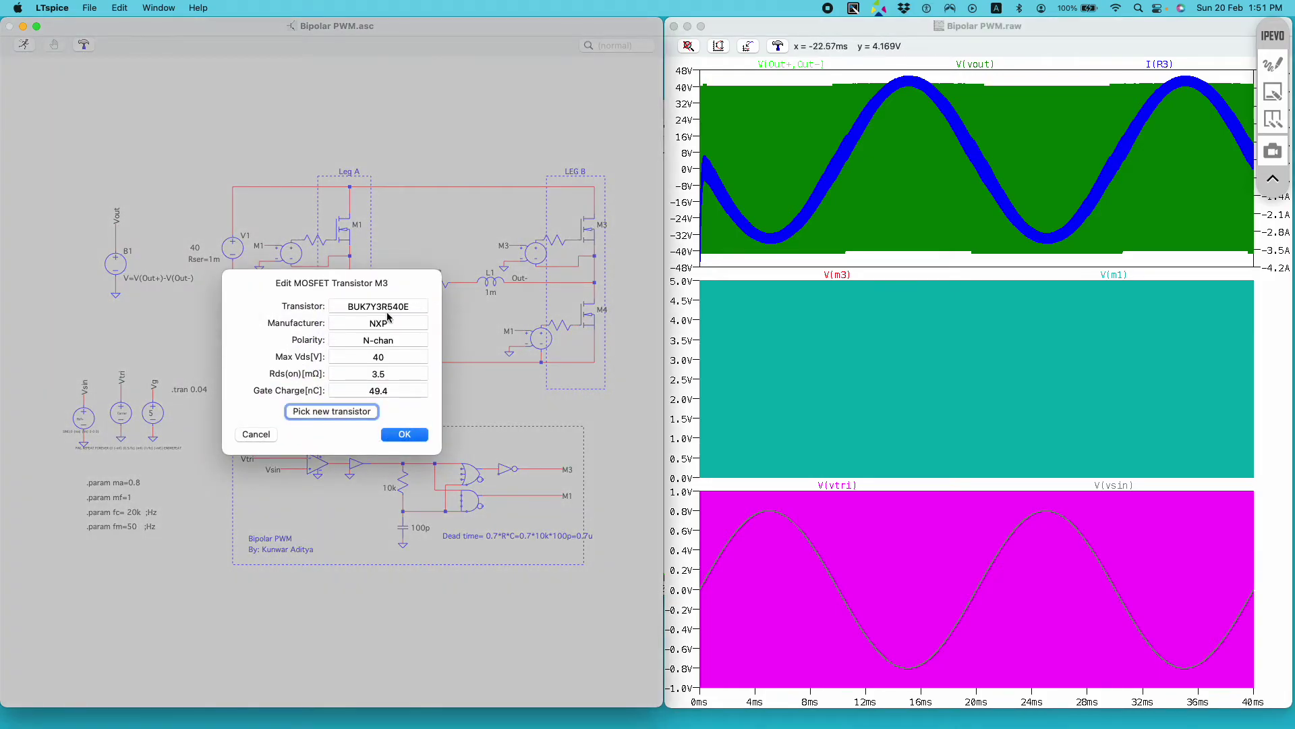
pyautogui.click(255, 435)
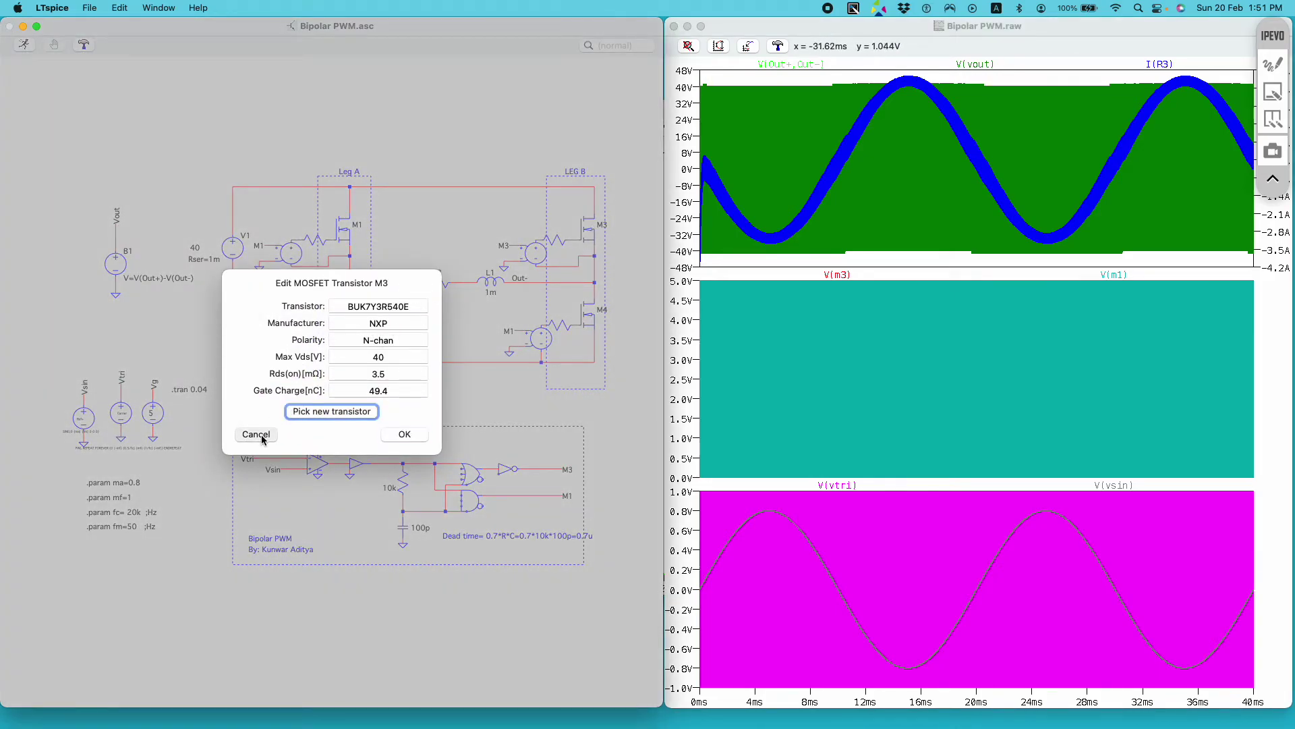
pyautogui.rightClick(929, 199)
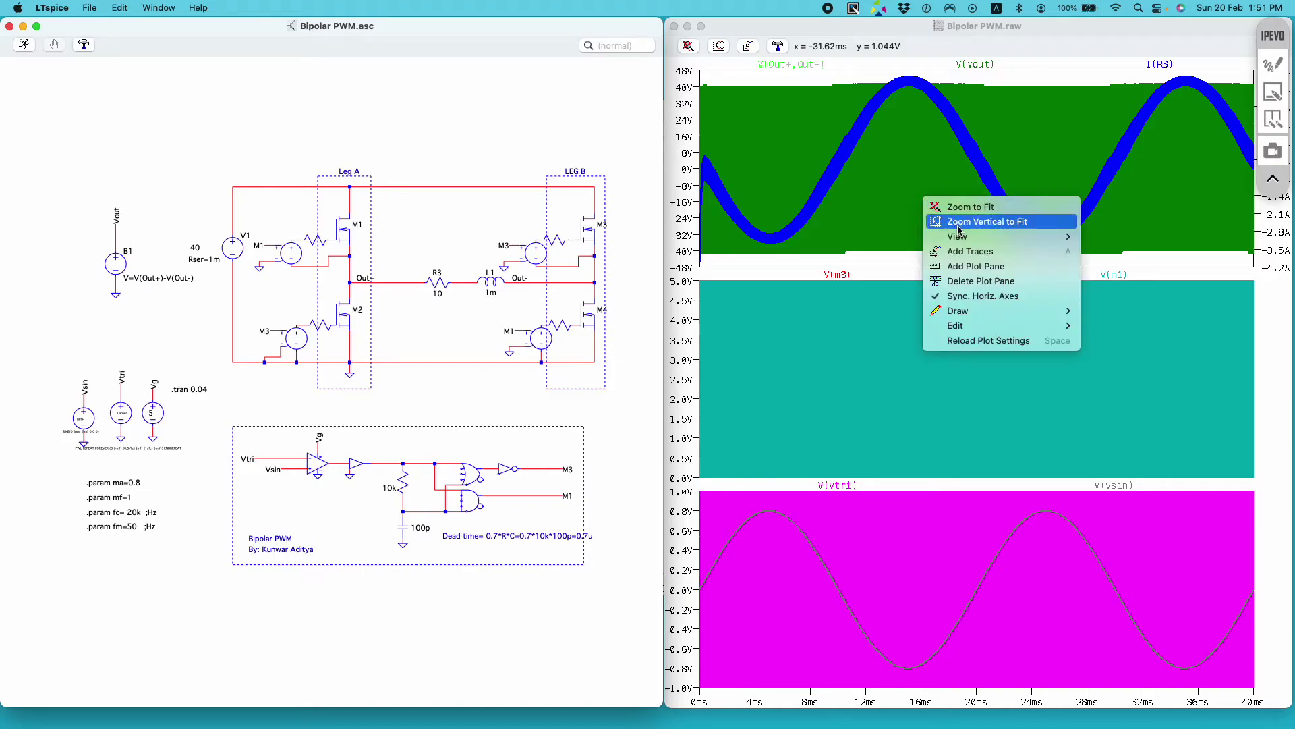
pyautogui.moveTo(975, 238)
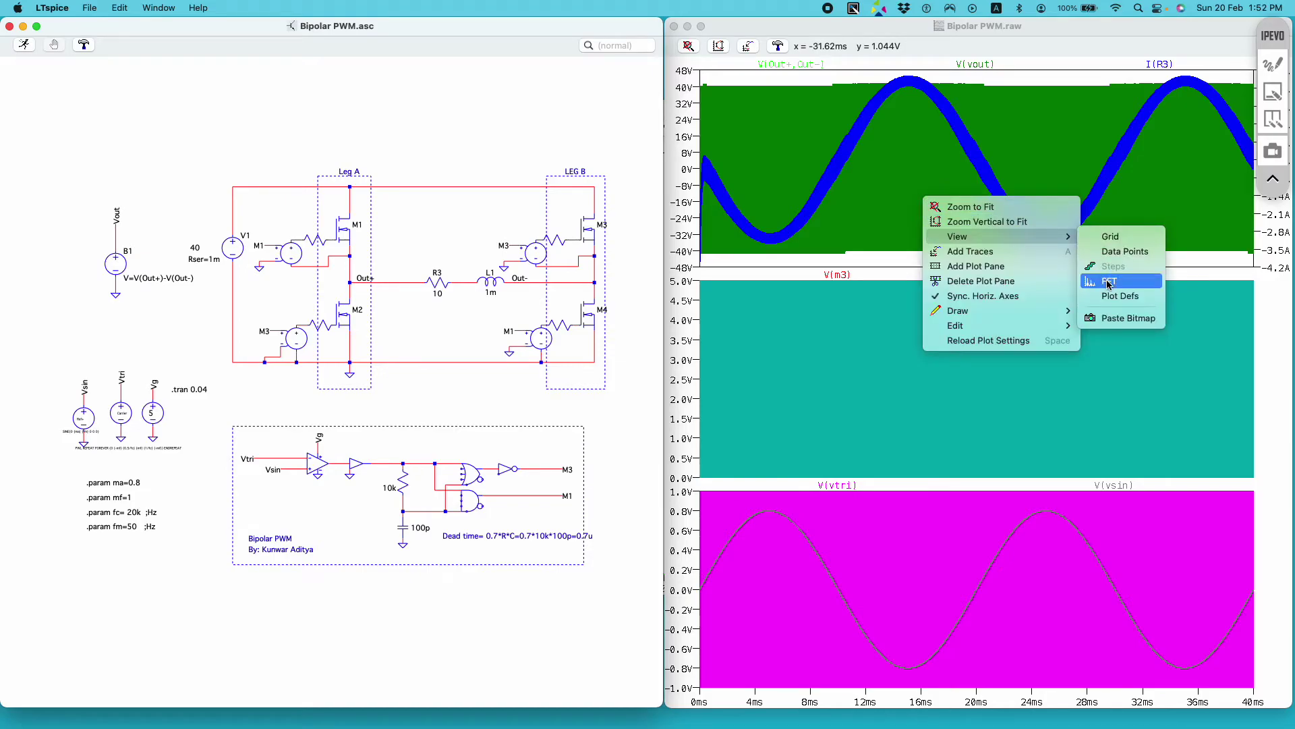
pyautogui.click(1109, 282)
pyautogui.click(1012, 263)
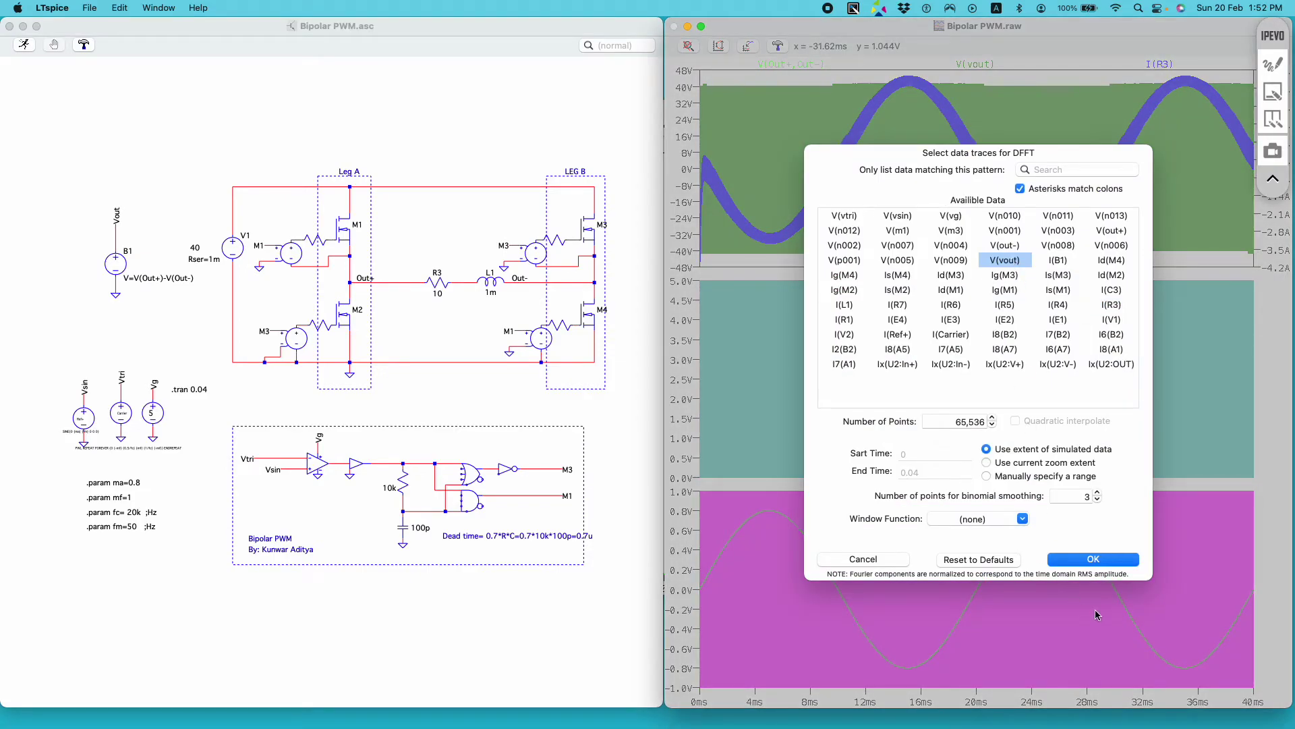
pyautogui.click(1096, 567)
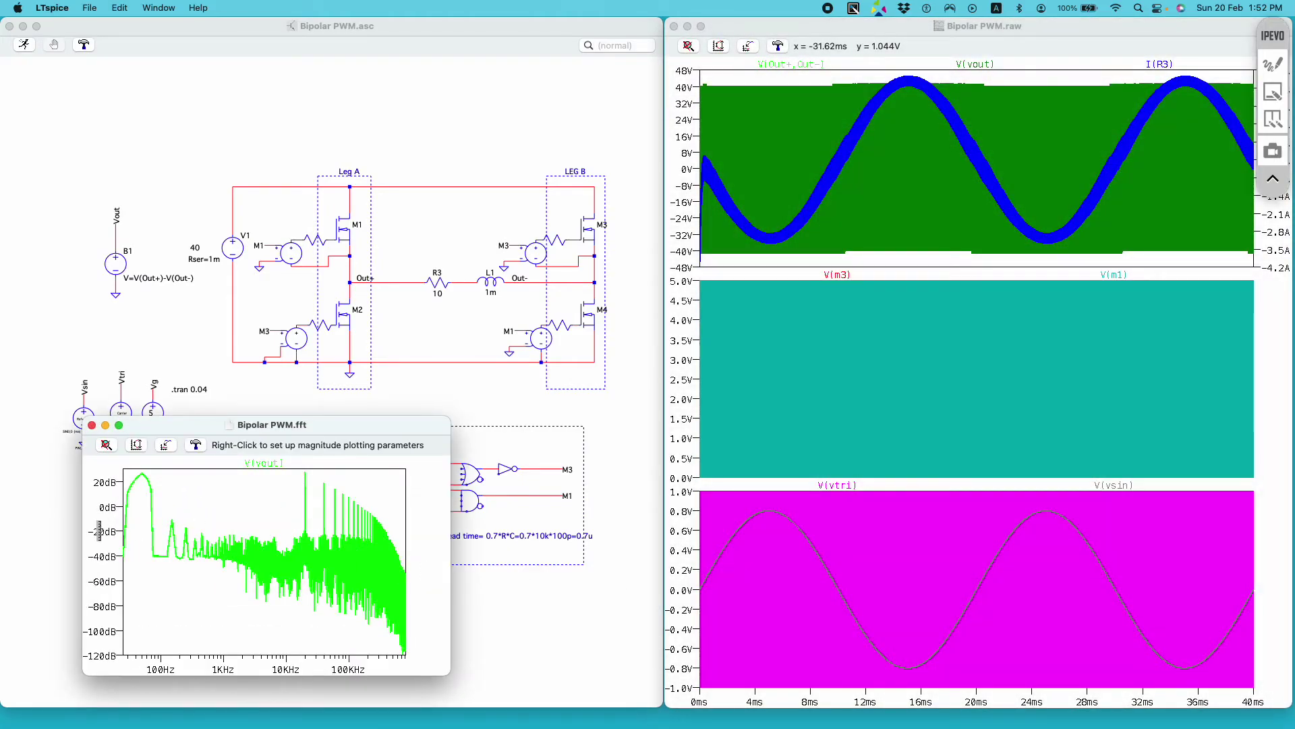
# Step: Set the 20 kHz-carrier FFT magnitude to a linear volt scale and enlarge its window
pyautogui.click(90, 533)
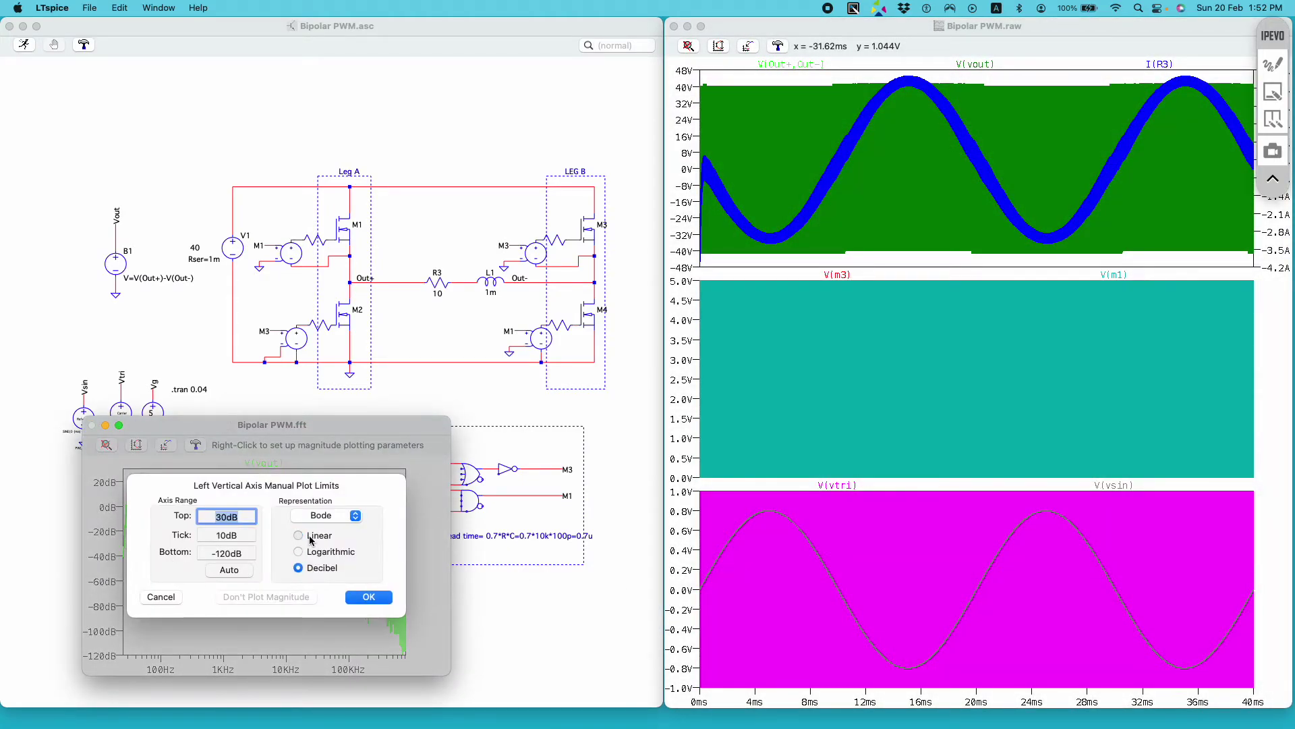
pyautogui.click(311, 537)
pyautogui.click(365, 594)
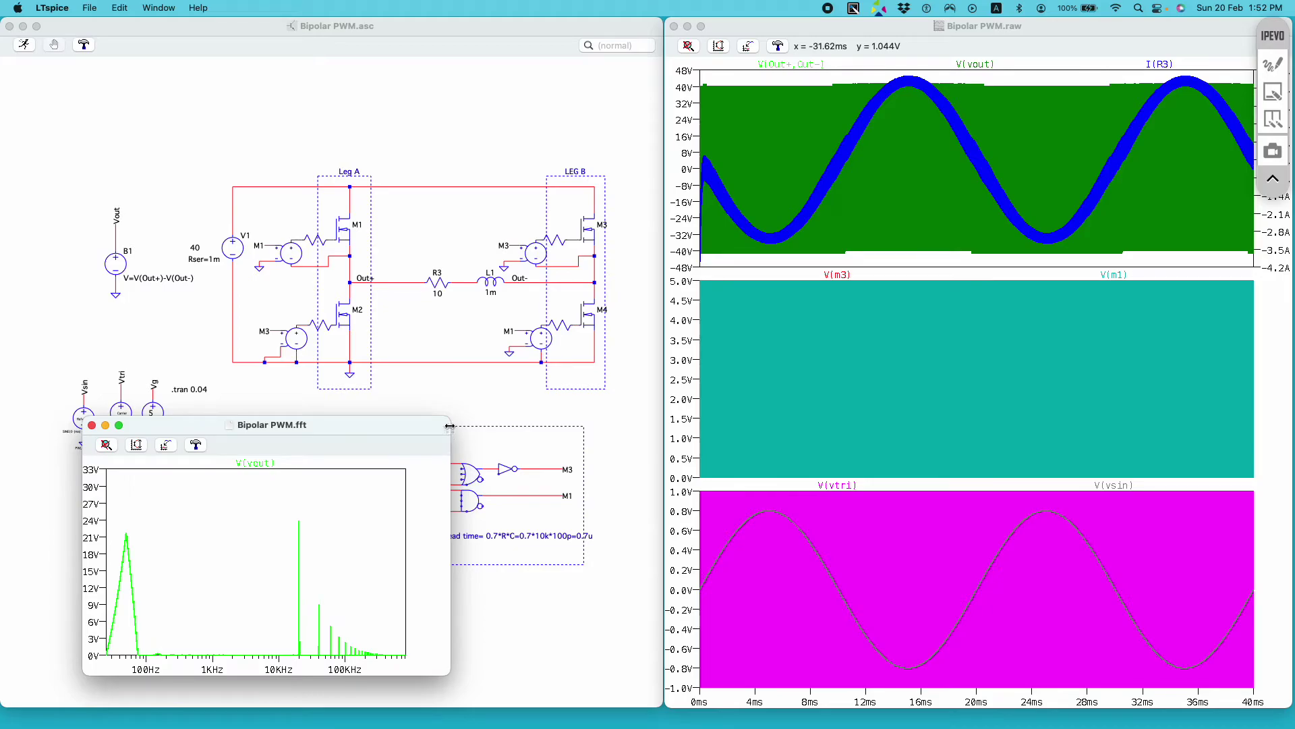
pyautogui.moveTo(450, 426); pyautogui.dragTo(889, 426)
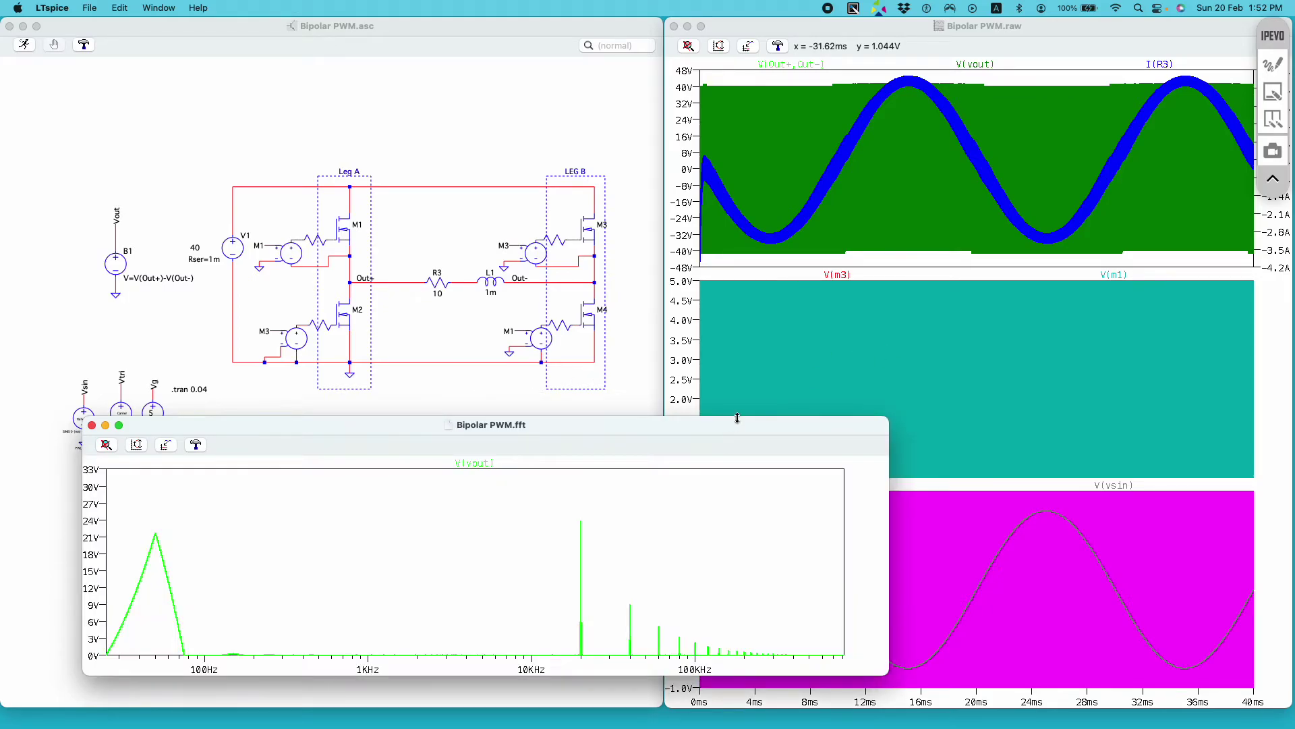
pyautogui.moveTo(737, 418); pyautogui.dragTo(737, 179)
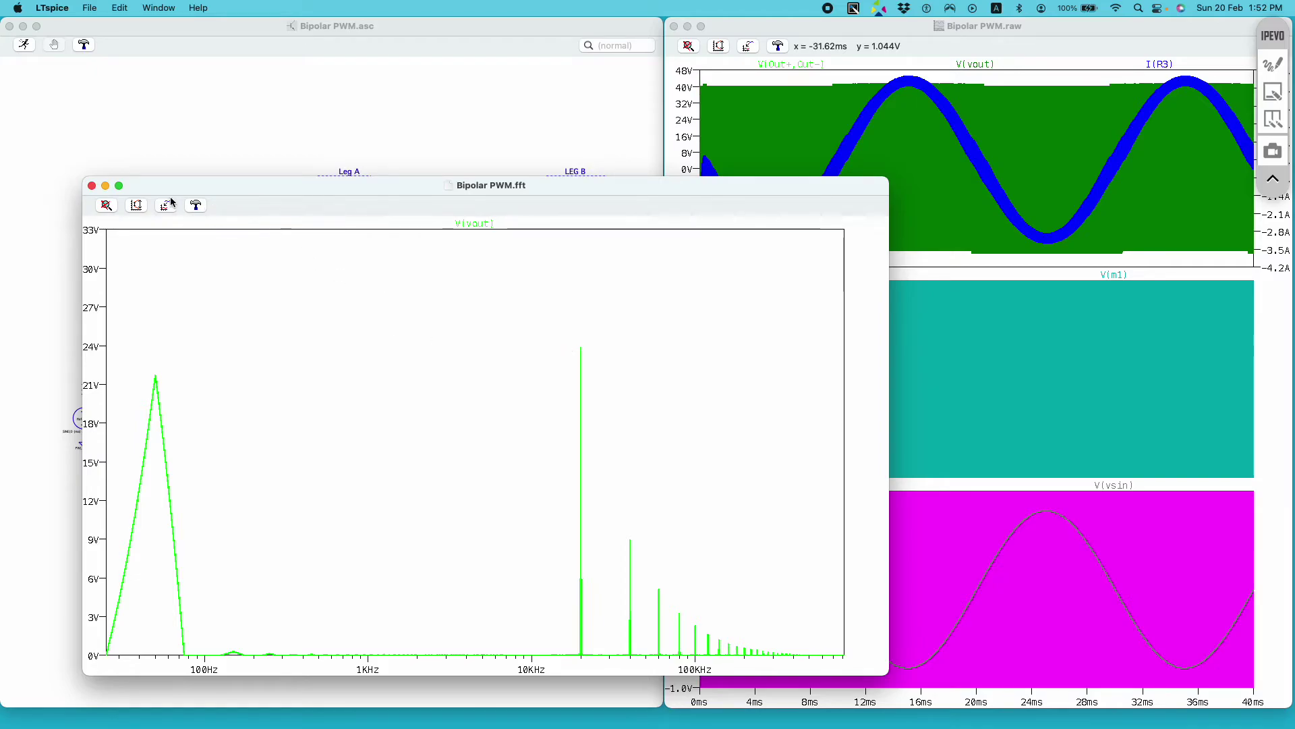
# Step: Move the FFT spectrum window aside and close it
pyautogui.moveTo(173, 195); pyautogui.dragTo(570, 182)
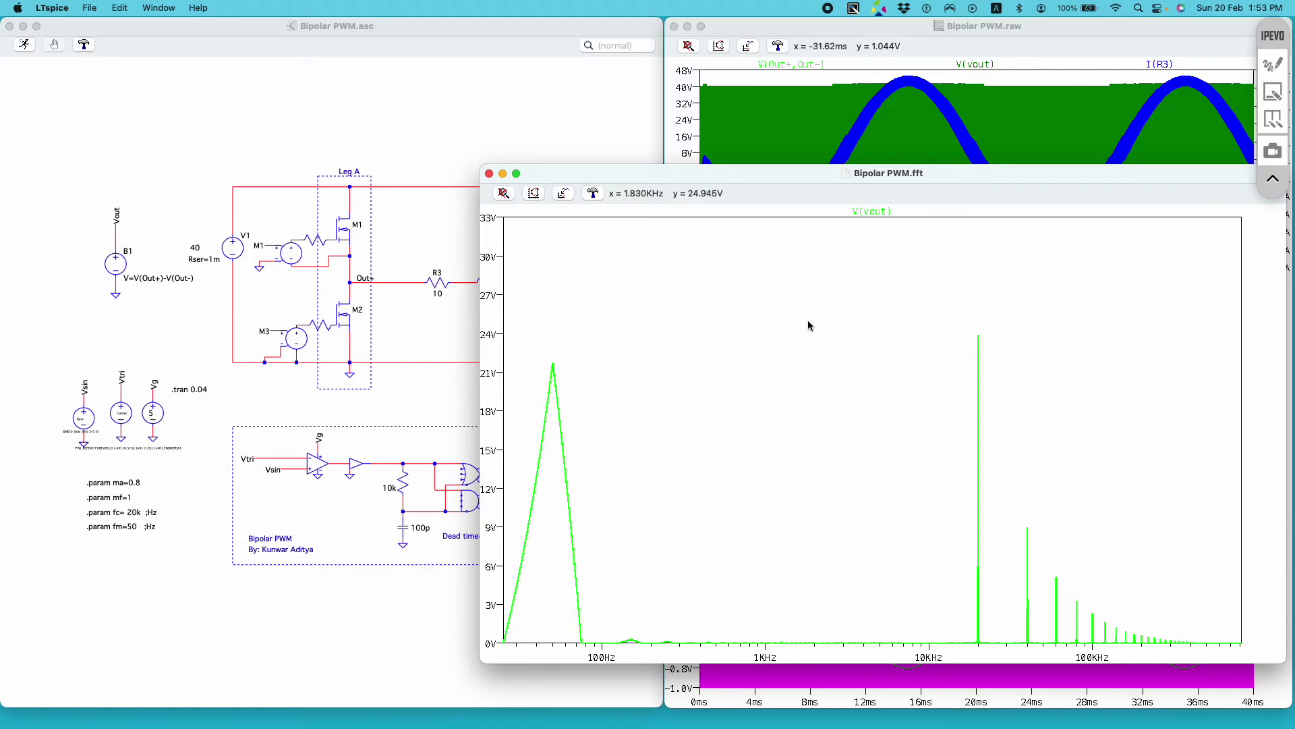
pyautogui.click(490, 174)
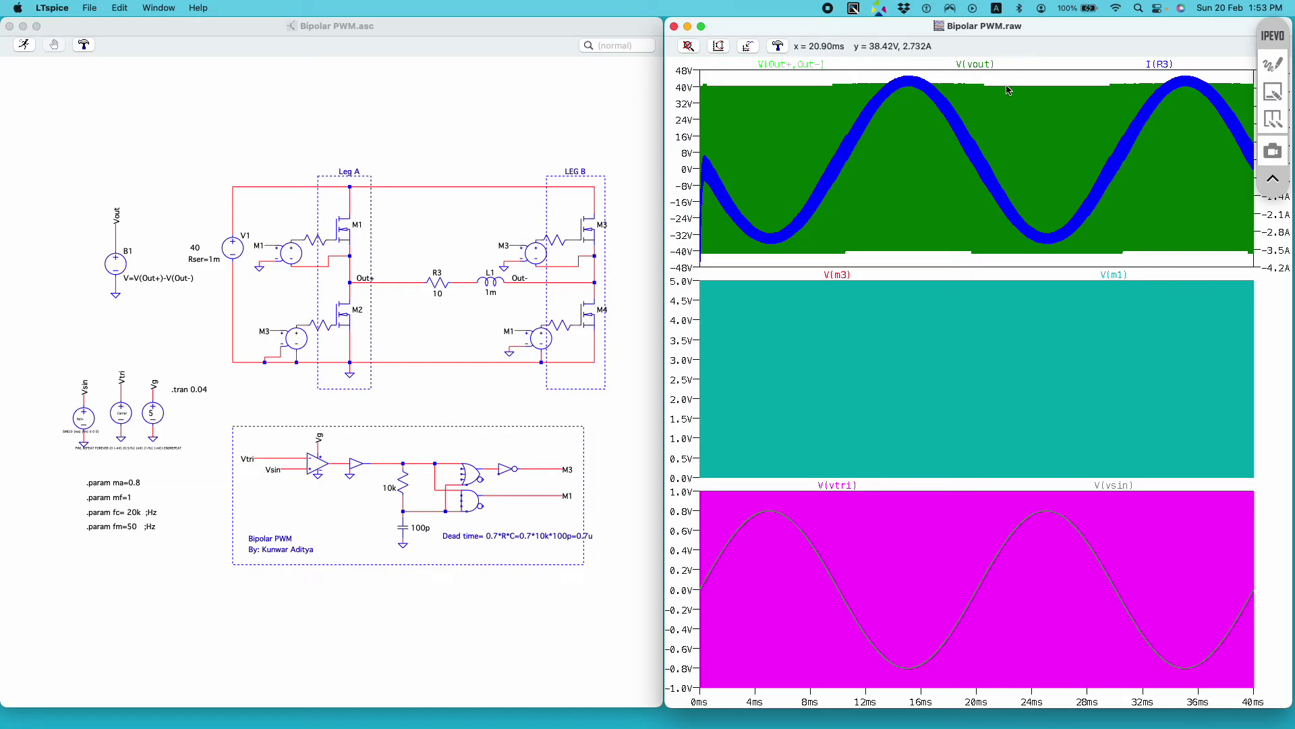
pyautogui.moveTo(900, 70); pyautogui.dragTo(924, 112)
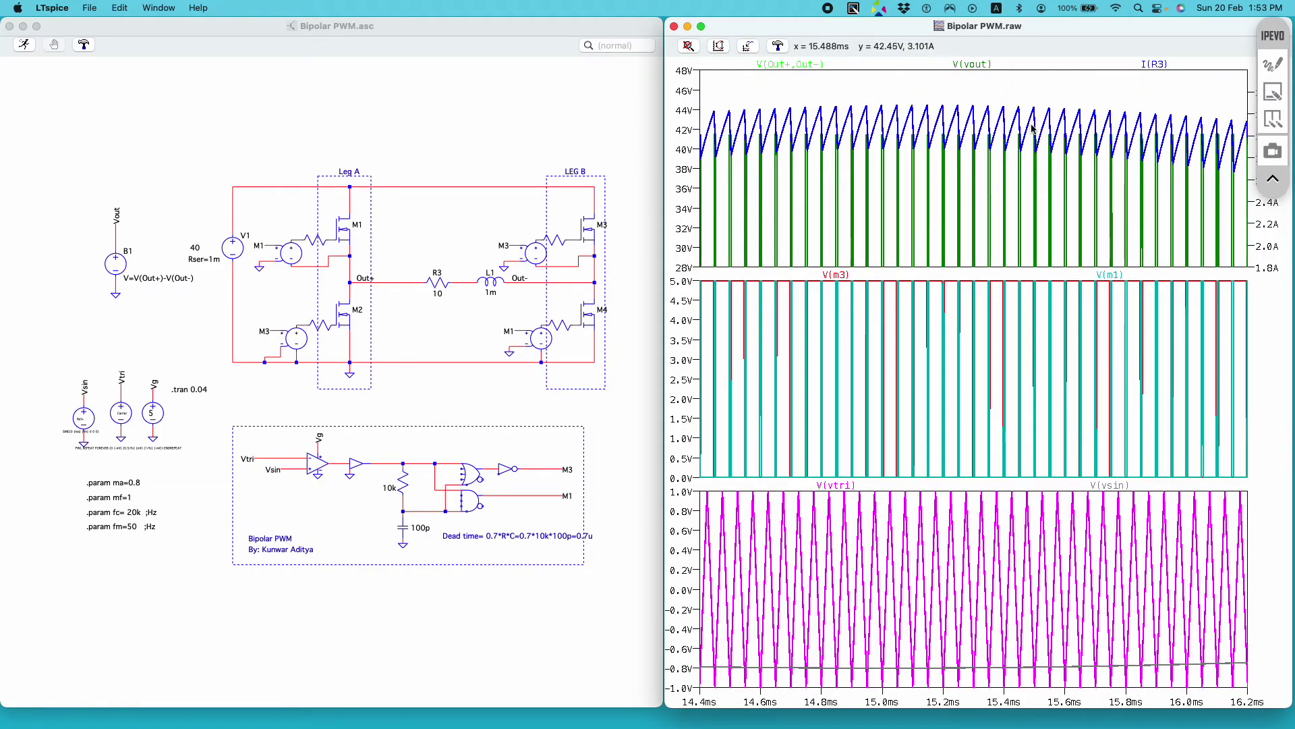
pyautogui.moveTo(1006, 100); pyautogui.dragTo(1051, 151)
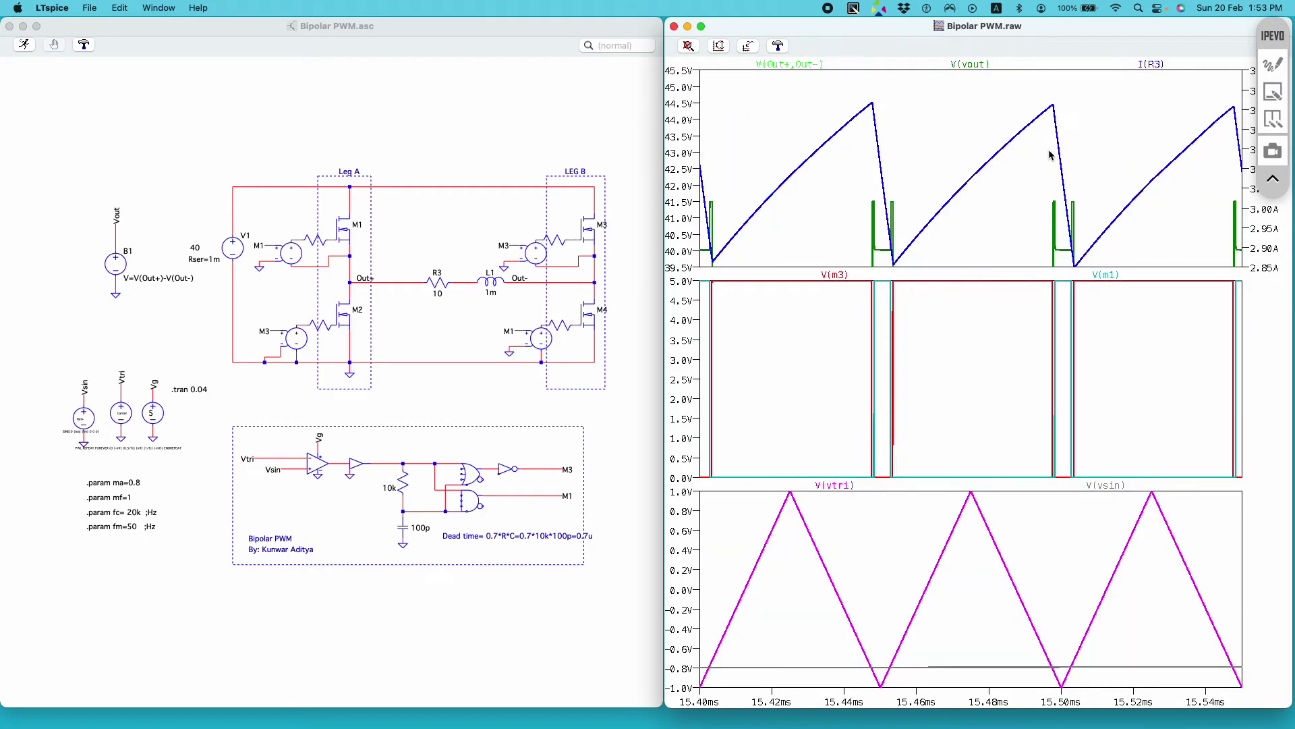
pyautogui.rightClick(976, 138)
pyautogui.press('Return')
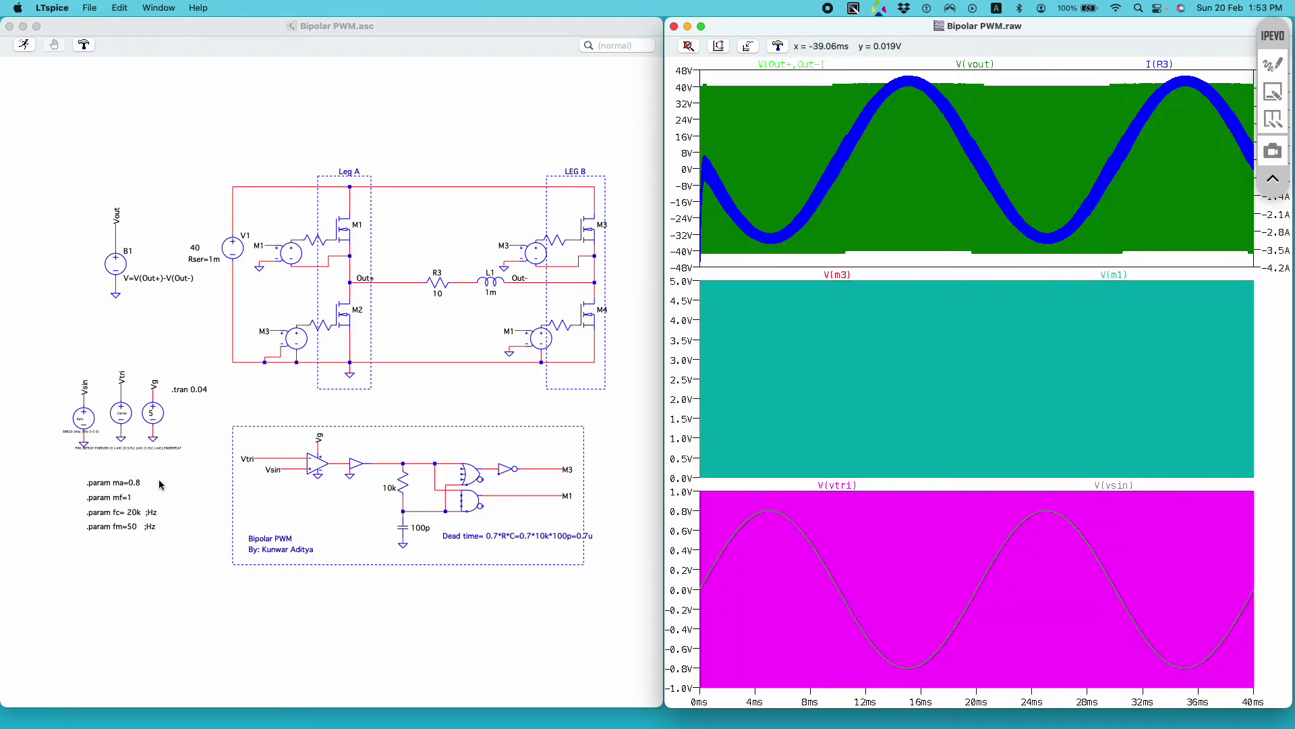
# Step: Rewrite the fc directive as '.step param fc list 10k 20k'
pyautogui.rightClick(135, 513)
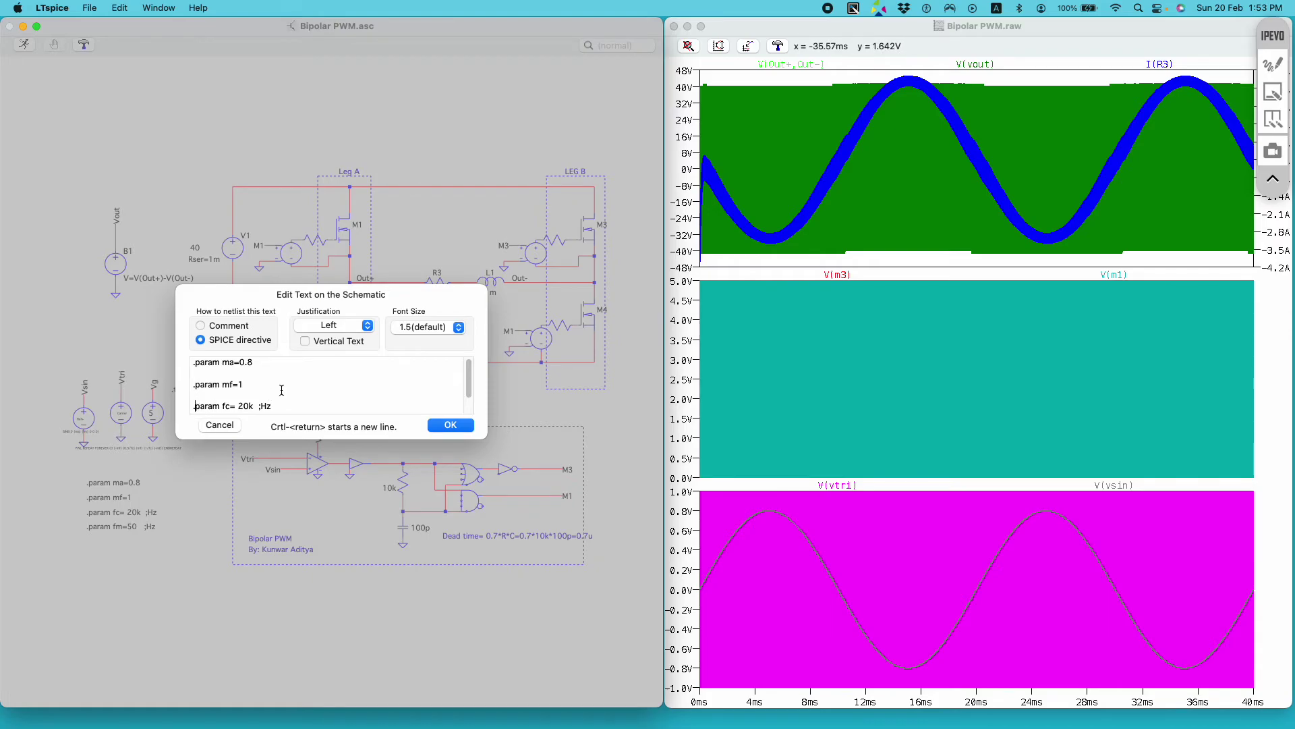
pyautogui.write('step')
pyautogui.click(250, 405)
pyautogui.write('list')
pyautogui.press('Delete')
pyautogui.write('10k')
pyautogui.click(451, 426)
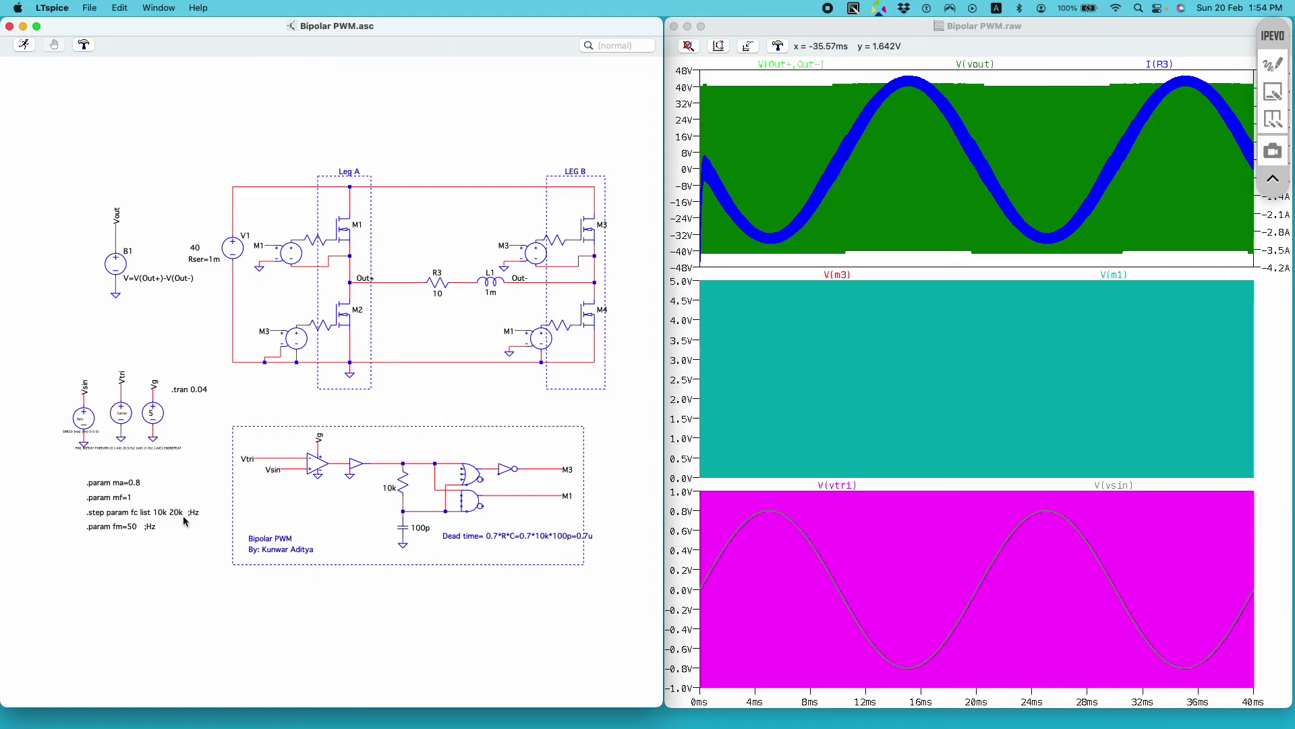
# Step: Run the stepped simulation with carrier frequencies fc = 10k and 20k over 0–40 ms
pyautogui.click(880, 80)
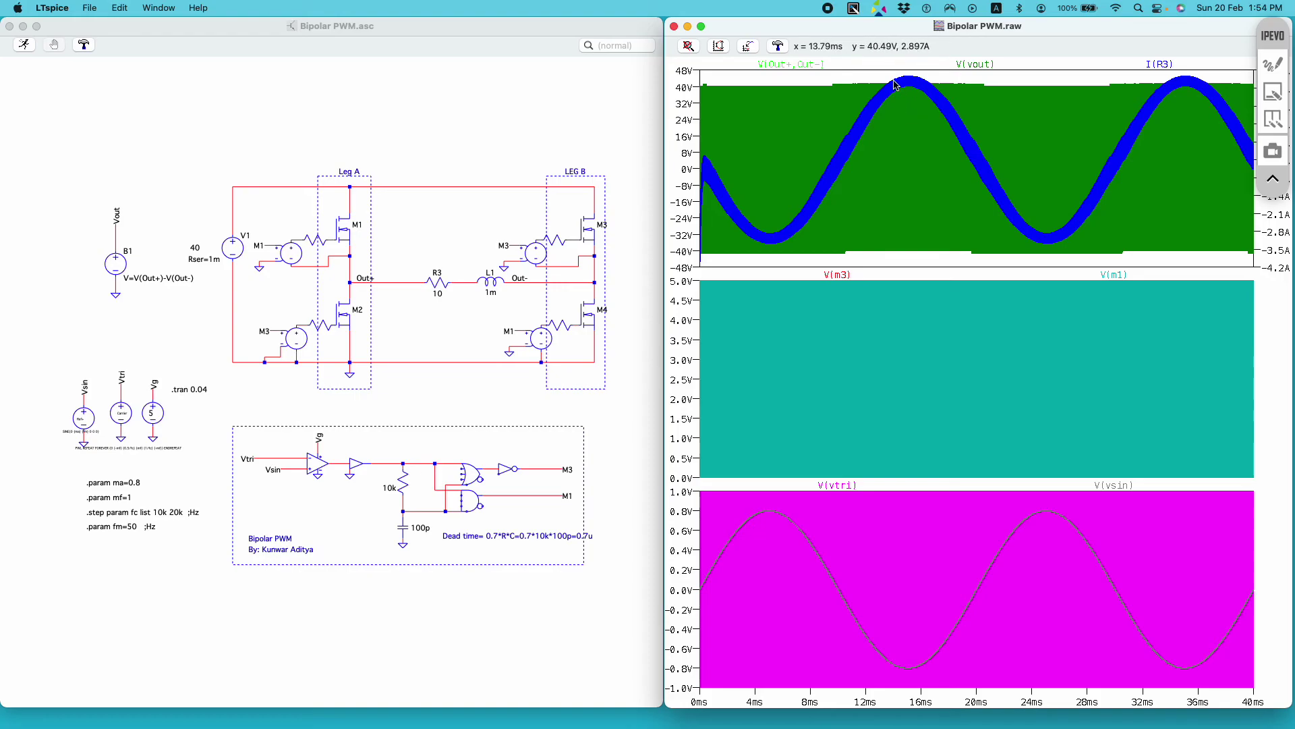
pyautogui.click(282, 79)
pyautogui.click(24, 45)
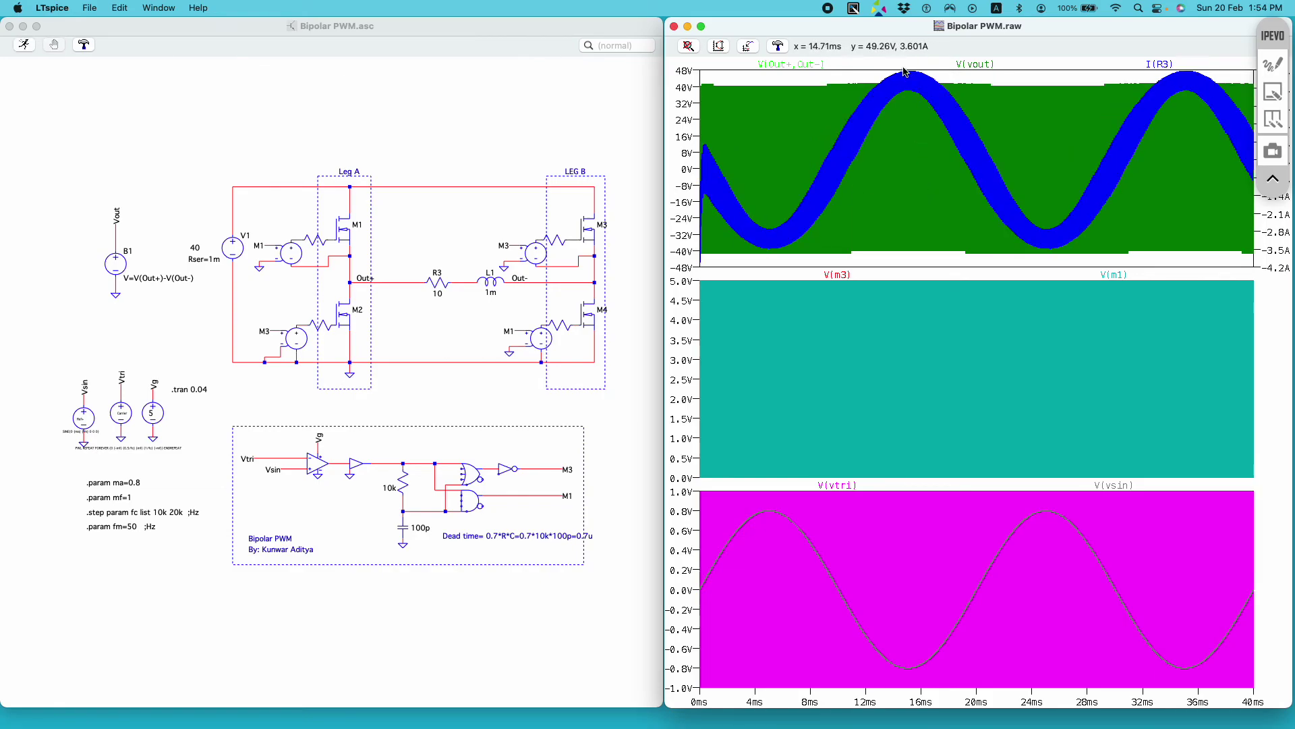
# Step: Move the I(R3) load current into a new plot pane and zoom into a few switching cycles
pyautogui.moveTo(902, 66); pyautogui.dragTo(953, 162)
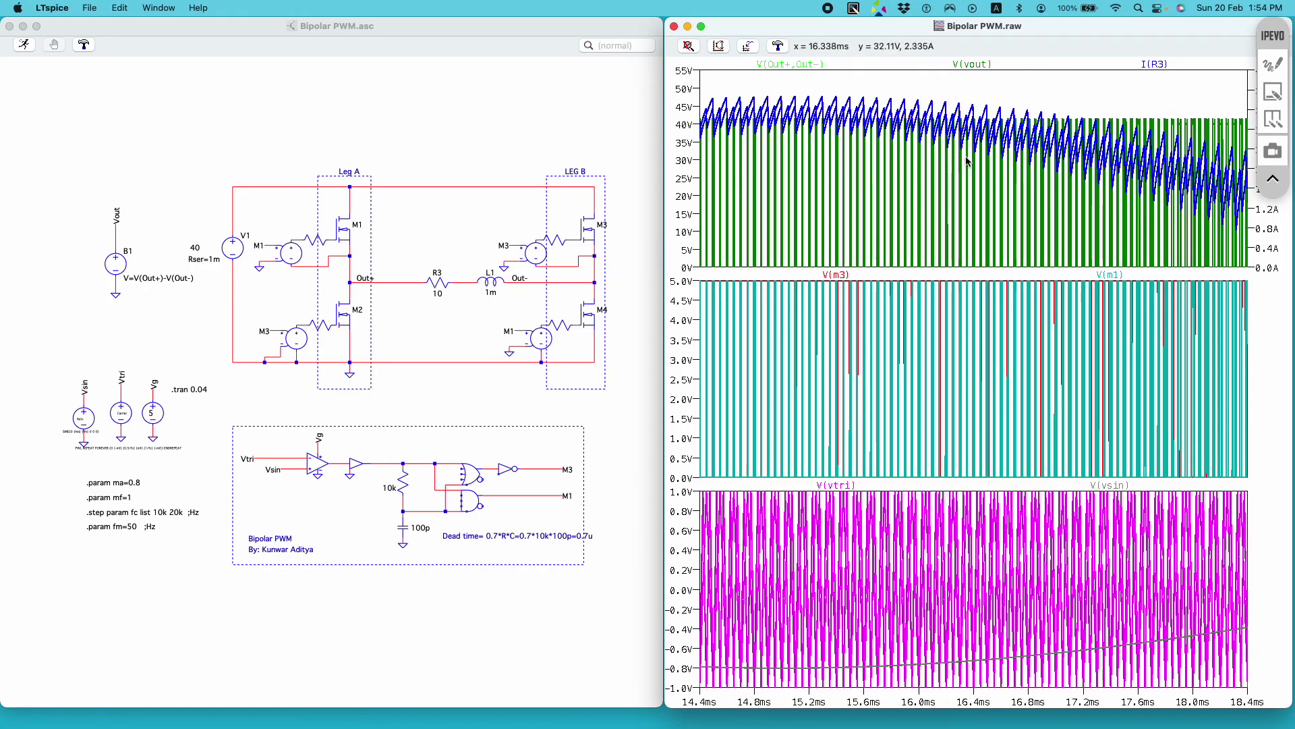
pyautogui.rightClick(967, 162)
pyautogui.click(1029, 231)
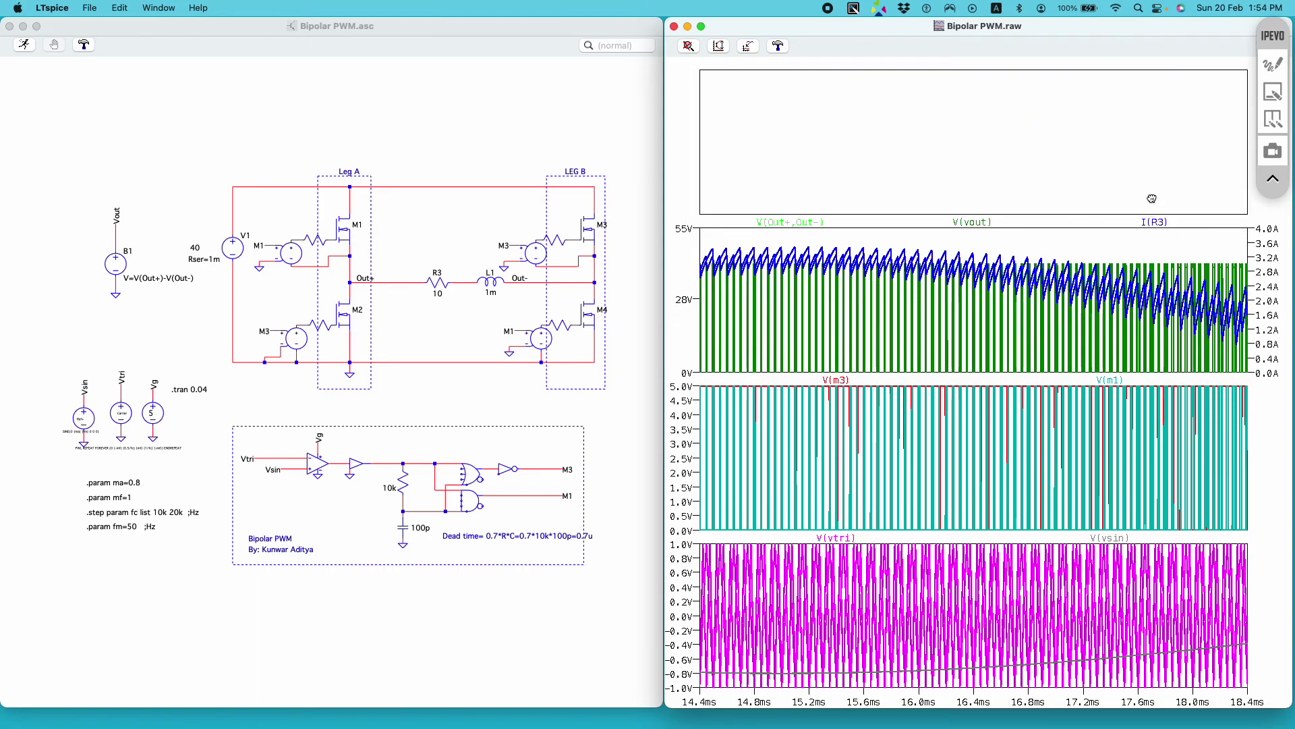
pyautogui.moveTo(1151, 199); pyautogui.dragTo(1152, 180)
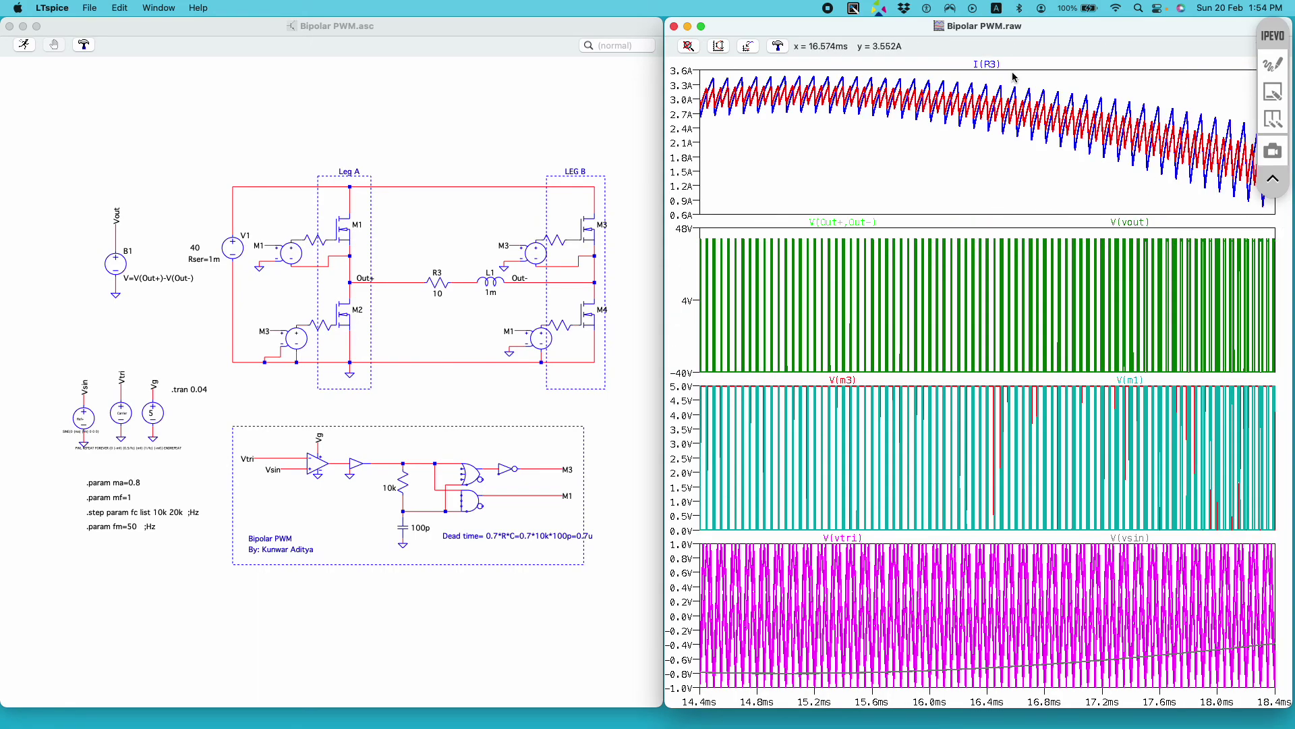
pyautogui.moveTo(1014, 76); pyautogui.dragTo(1094, 182)
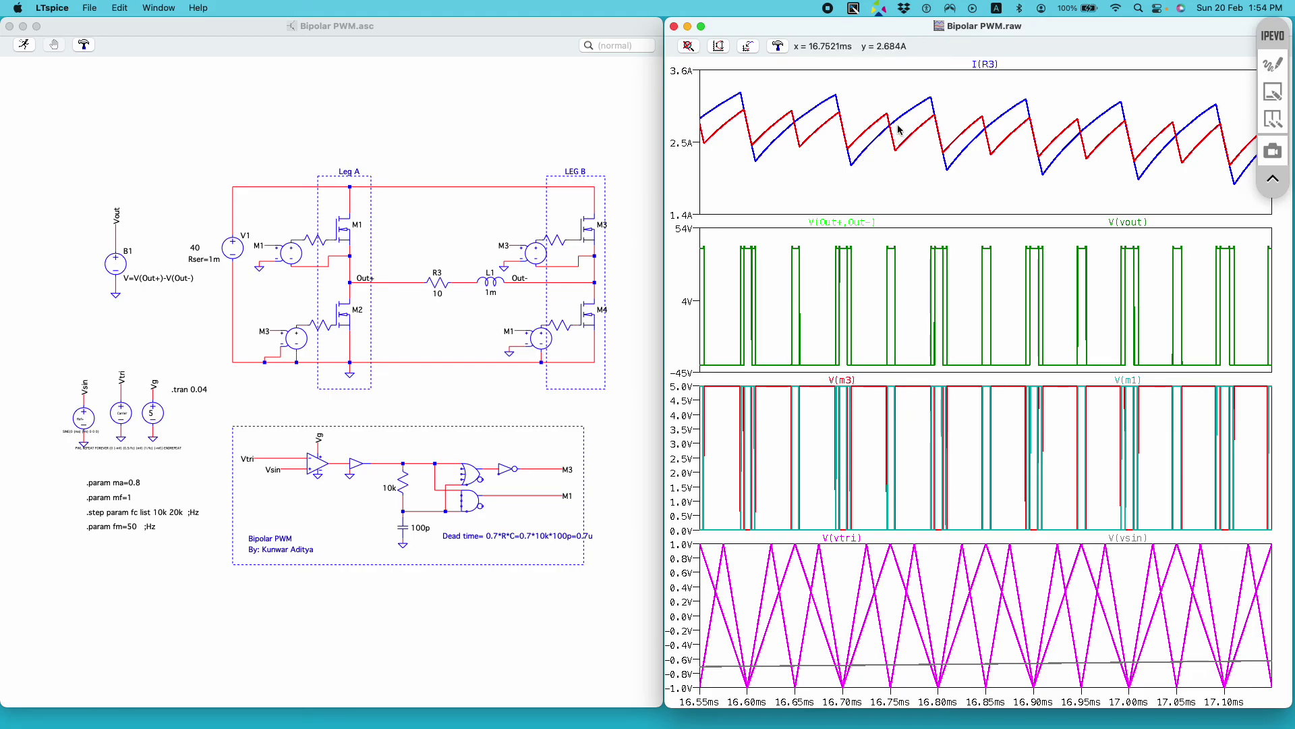
# Step: Zoom all plots to fit, restoring the full 0–40 ms I(R3) sine for both runs
pyautogui.rightClick(979, 96)
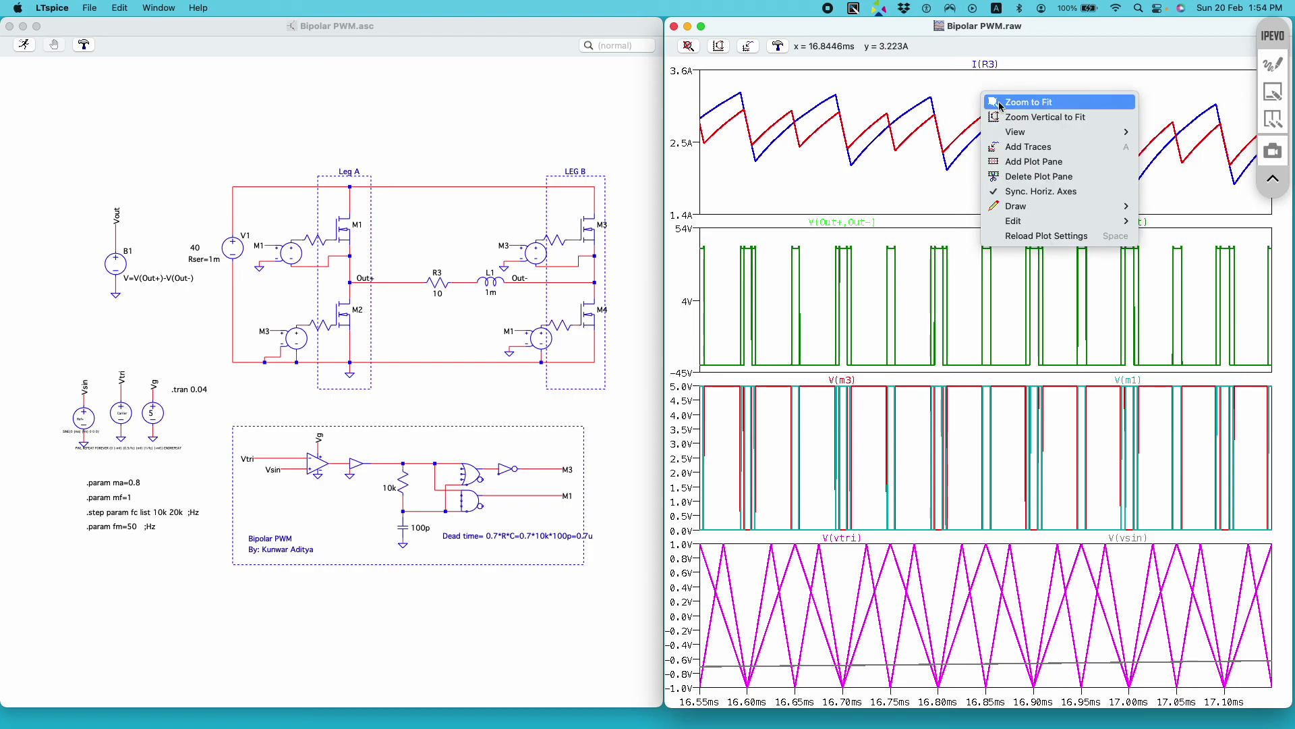
pyautogui.click(1000, 105)
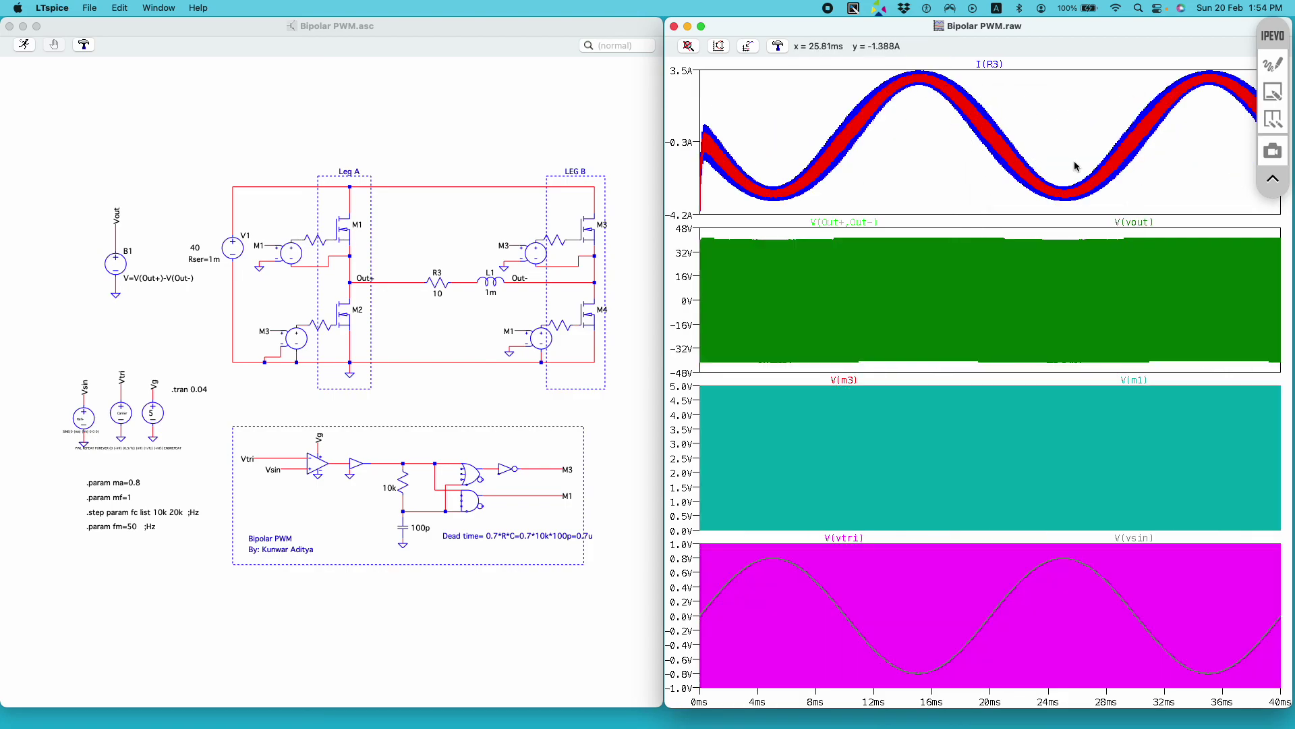